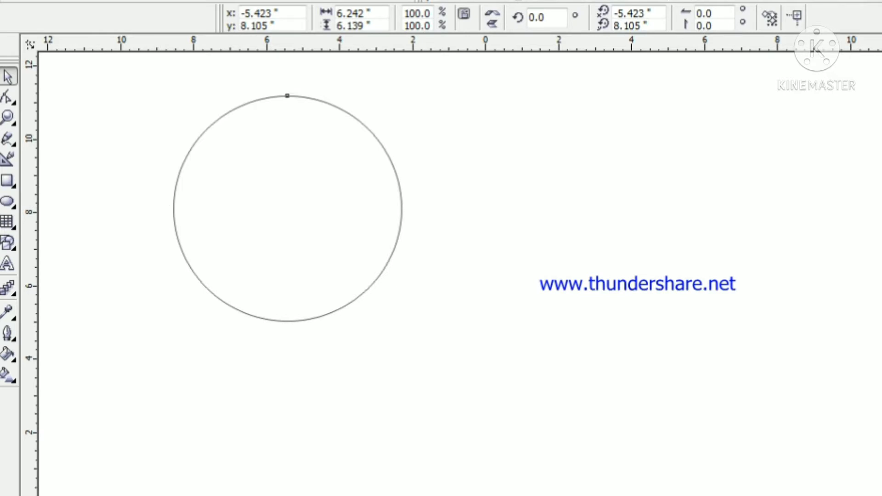
Duplicate the circle and nudge the copy horizontally to the right to about x = -2.223 in, so the two circles overlap
key(ctrl+c)
key(ctrl+v)
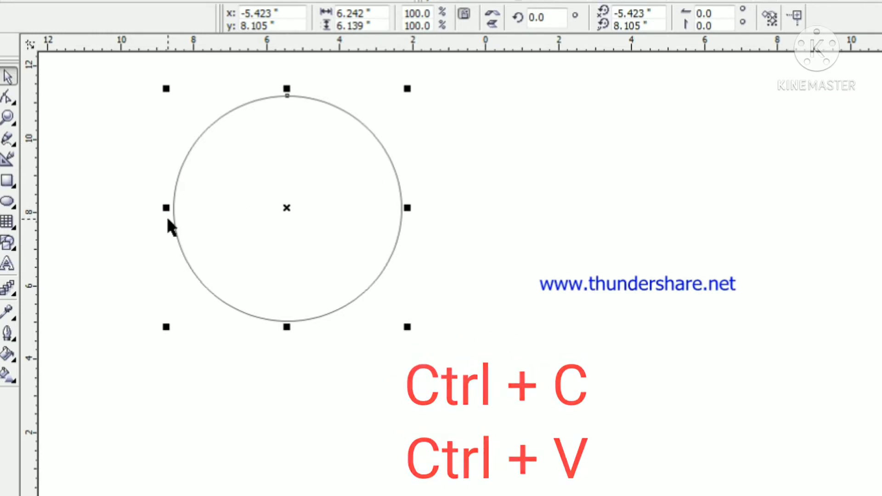
key(Right)
key(Right)
key(Right)
key(Right)
key(Right)
key(Right)
key(Right)
key(Right)
key(Right)
key(Right)
key(Right)
key(Right)
key(Right)
key(Right)
key(Right)
key(Right)
key(Right)
key(Right)
key(Right)
key(Right)
key(Right)
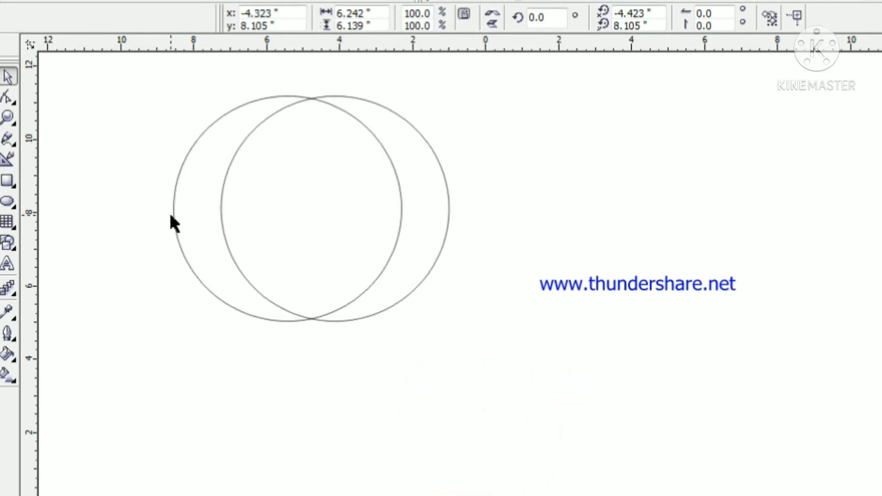
key(Right)
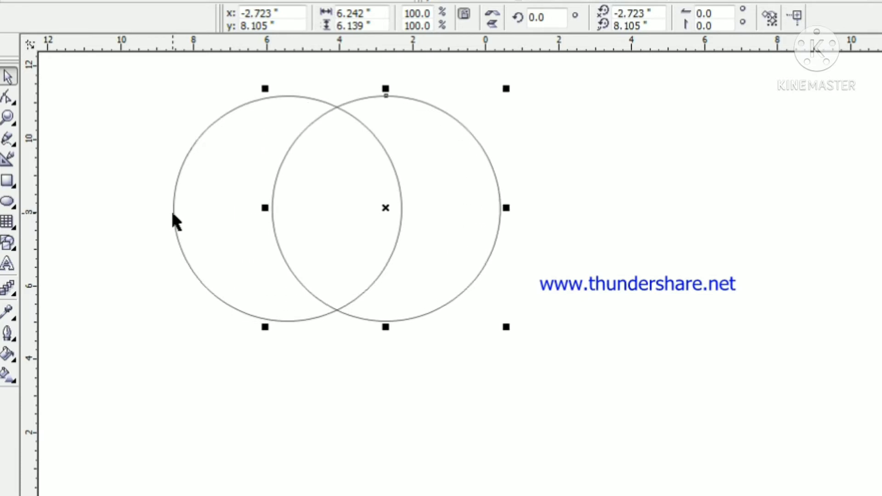
key(Right)
key(Right)
key(Right)
key(Right)
key(Right)
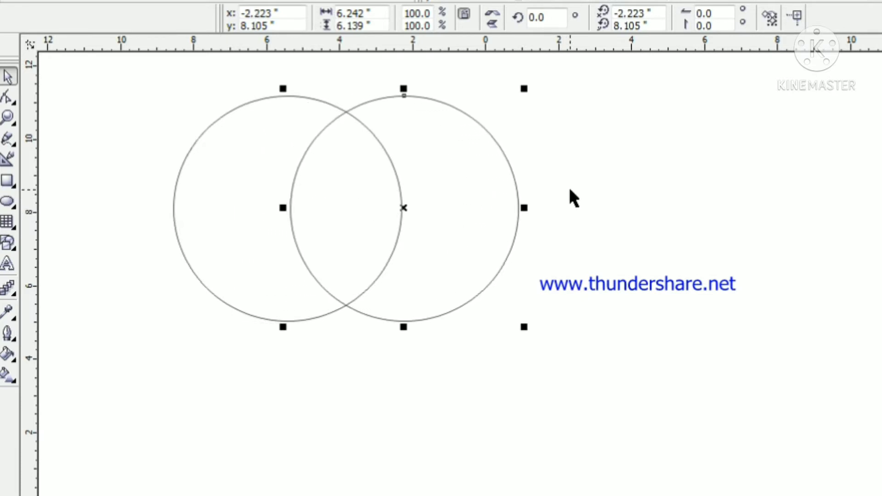
click(569, 187)
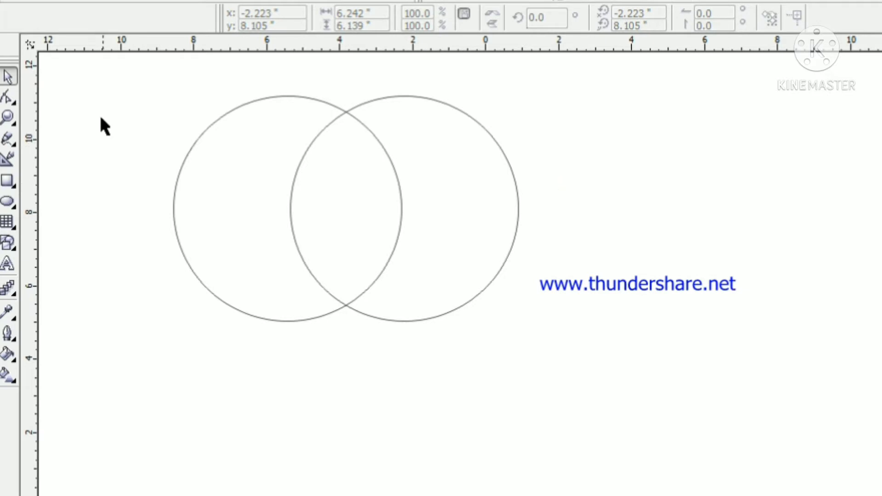
Select both overlapping circles and create a separate lens-shaped object from their intersection
drag(112, 69, 557, 364)
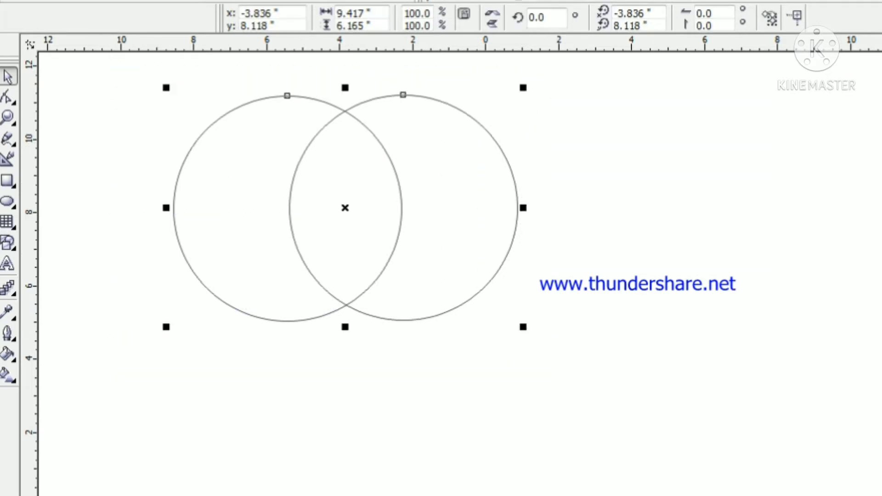
click(598, 61)
click(454, 279)
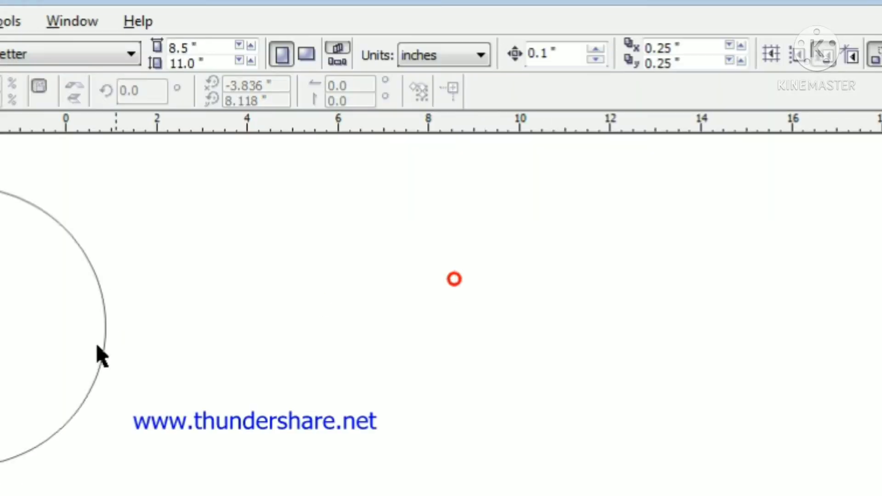
Delete both original circles, keeping only the lens shape between them
click(103, 352)
key(Delete)
click(238, 217)
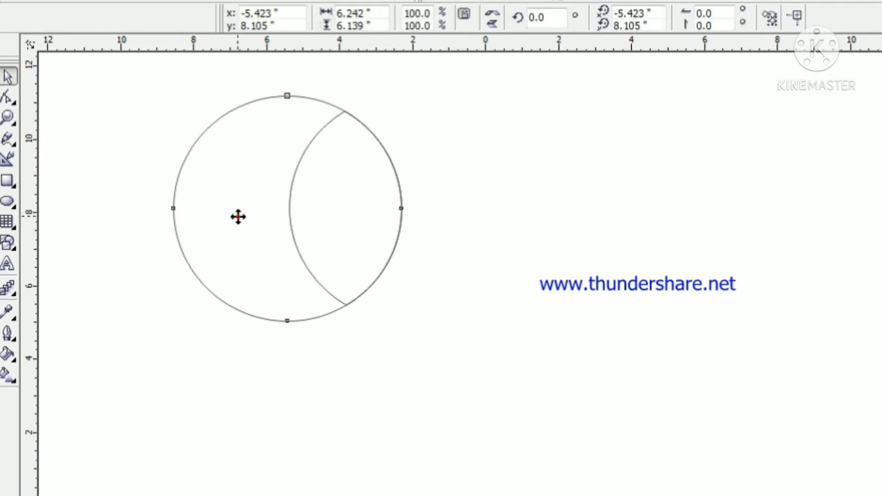
key(Delete)
Narrow the lens shape from its right side to about 2.58 in wide and fill it with orange
click(349, 160)
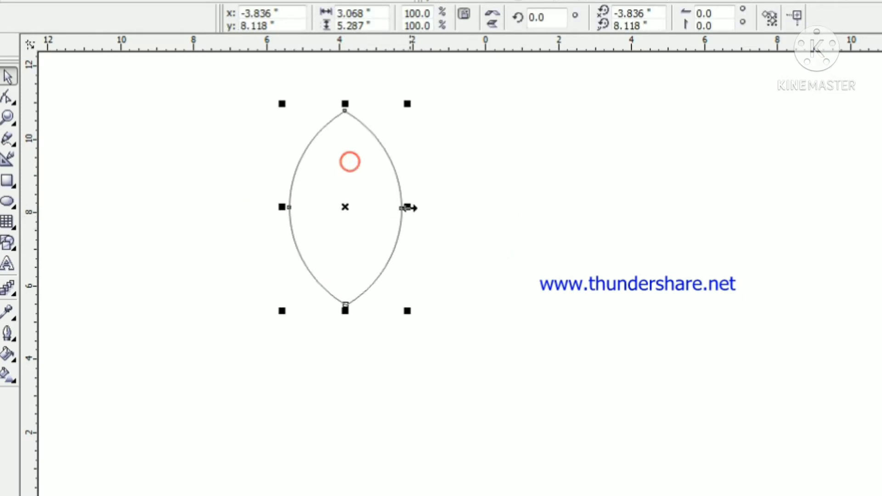
drag(406, 207, 391, 208)
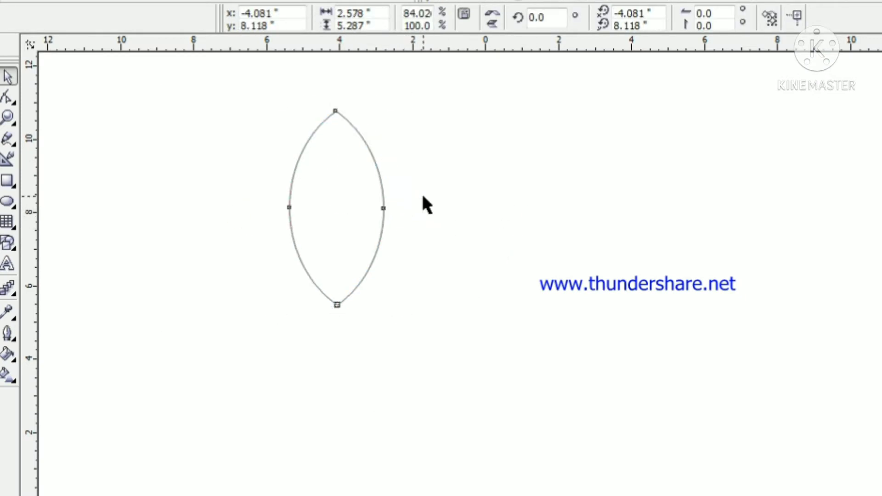
click(423, 197)
click(340, 212)
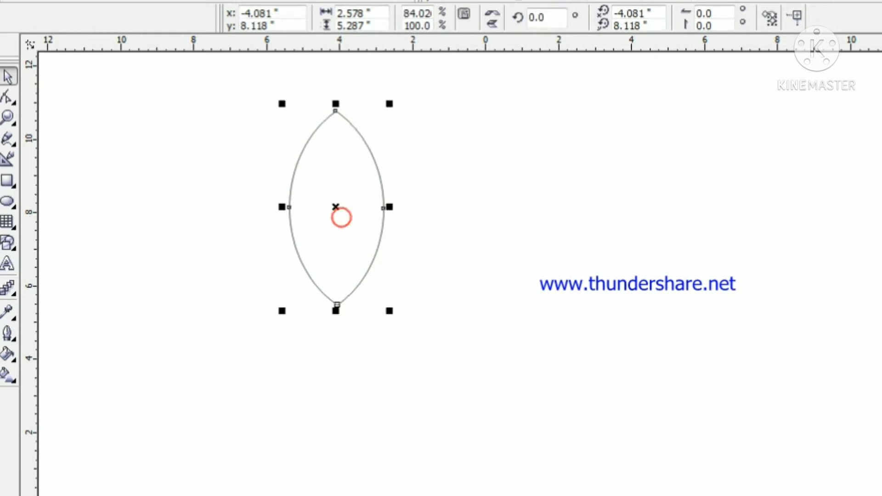
click(745, 277)
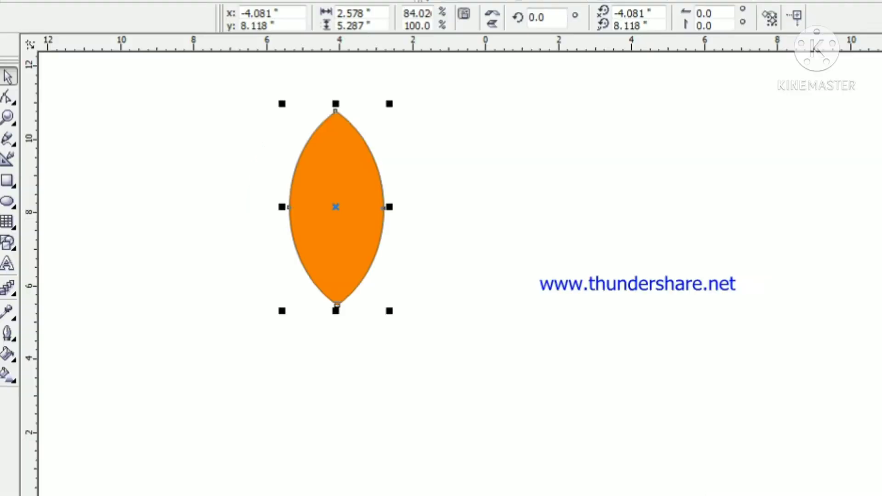
Apply a linear transparency to the orange petal, fading from its left part to fully transparent at its centre
click(369, 181)
click(13, 292)
click(167, 295)
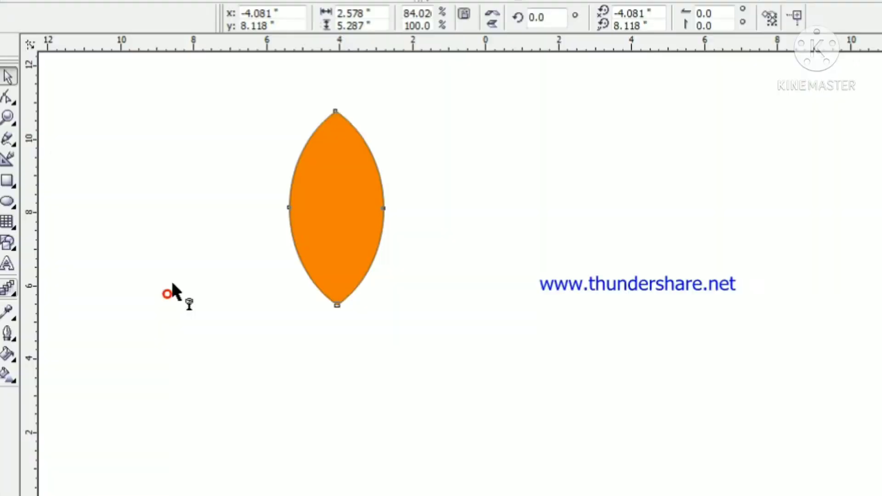
drag(304, 210, 335, 207)
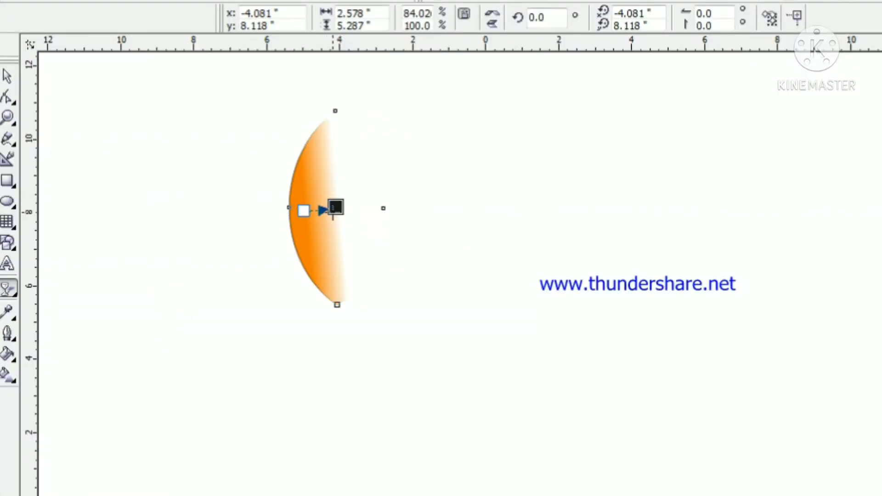
click(7, 74)
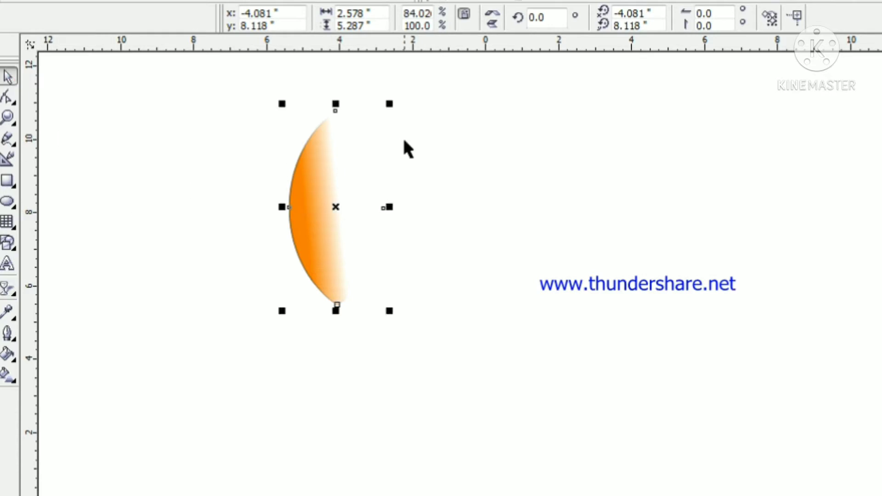
Remove the petal's outline and rotate it slightly clockwise, to about 358.7 degrees
click(412, 154)
click(320, 168)
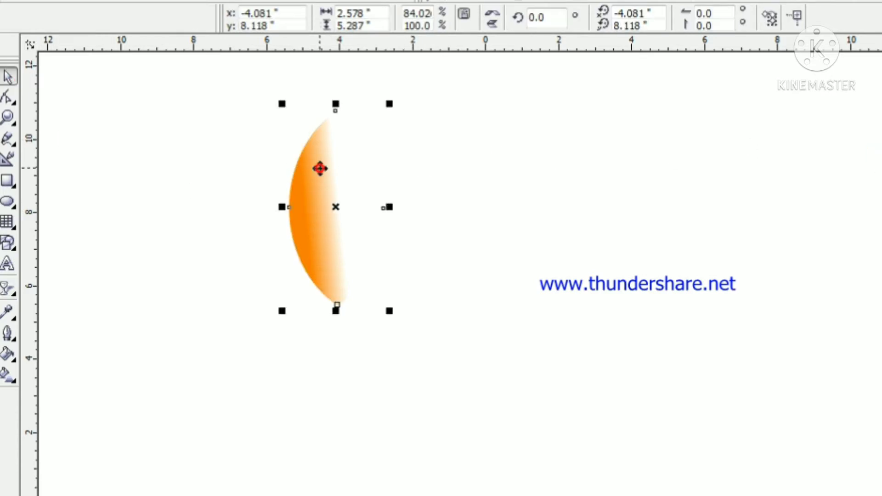
click(320, 168)
drag(392, 103, 394, 108)
click(464, 146)
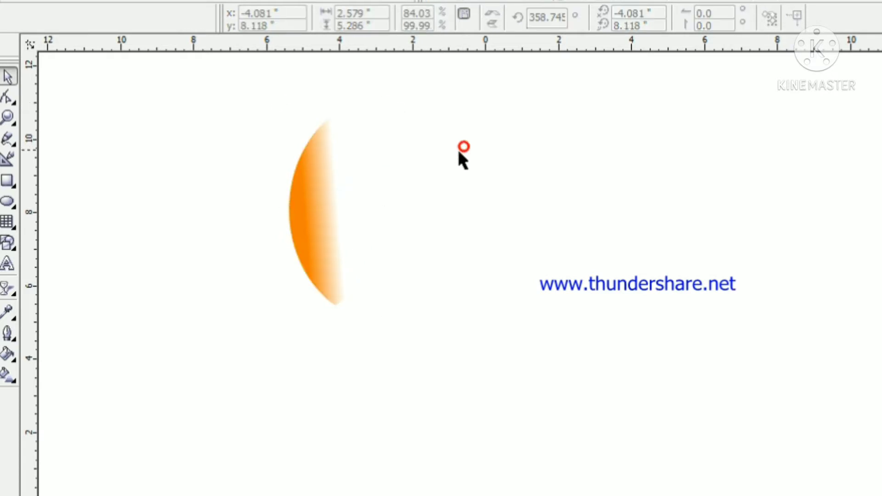
Duplicate the faded petal in place and mirror the copy horizontally to form the opposite half
click(311, 217)
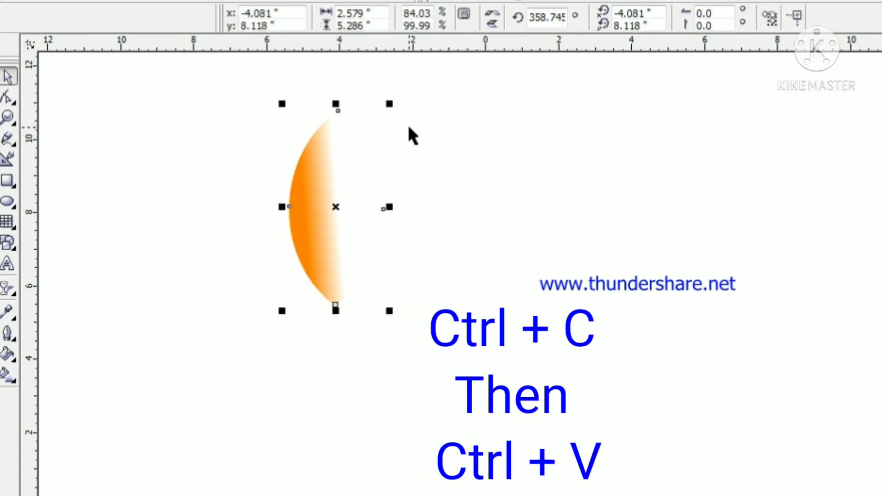
key(ctrl+c)
key(ctrl+v)
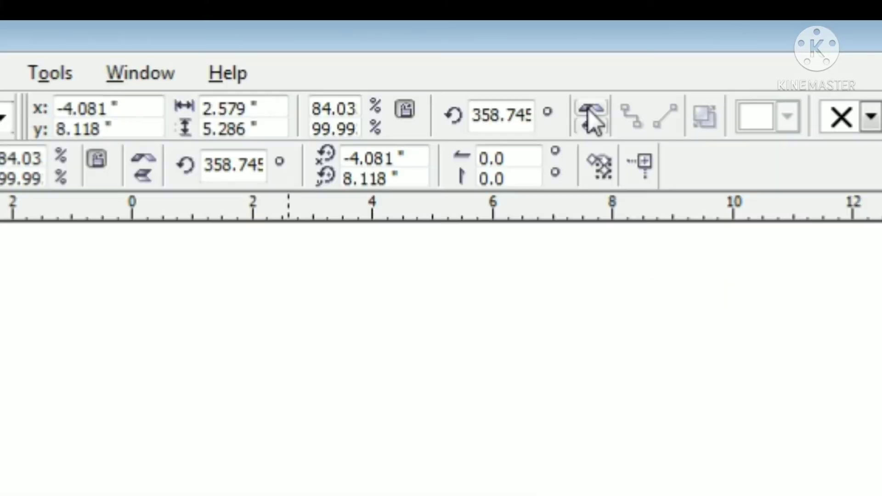
click(589, 110)
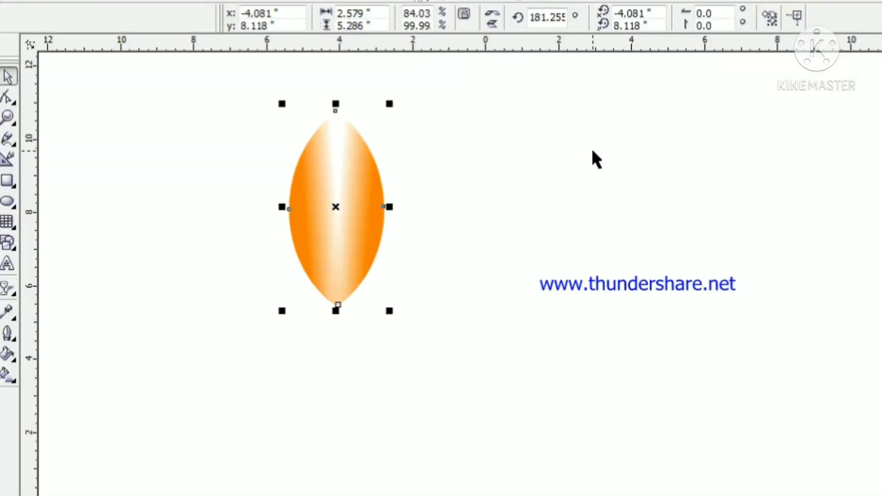
Nudge the mirrored half 0.5 in to the right and 0.1 in down, opening a gap between the halves
key(Right)
key(Right)
key(Right)
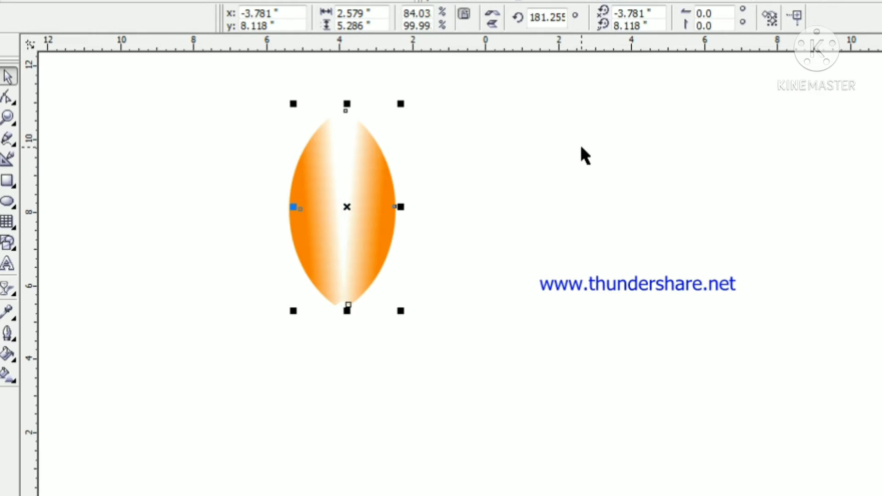
key(Right)
key(Down)
key(Right)
click(582, 148)
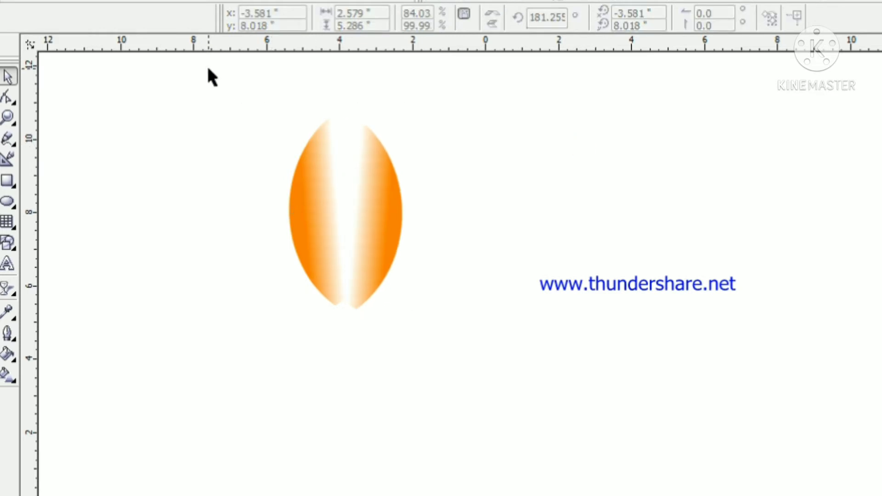
Group the two petal halves and change the group's fill colour to magenta
drag(208, 70, 529, 327)
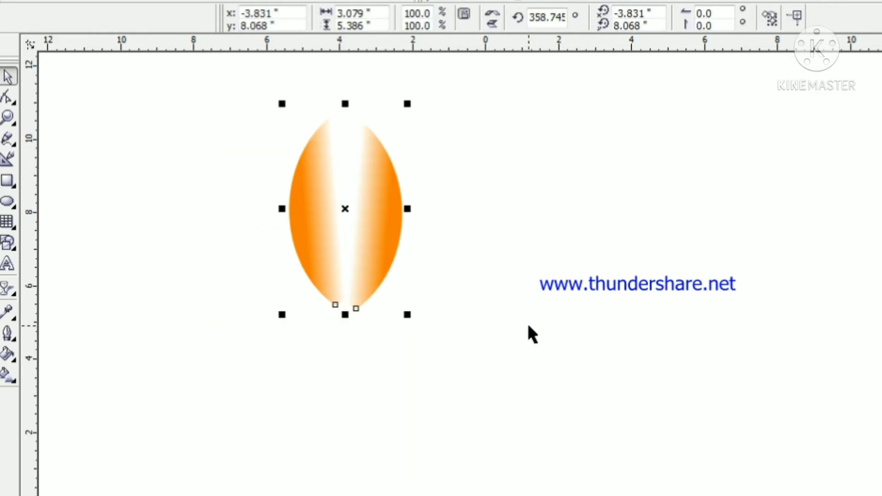
key(ctrl+g)
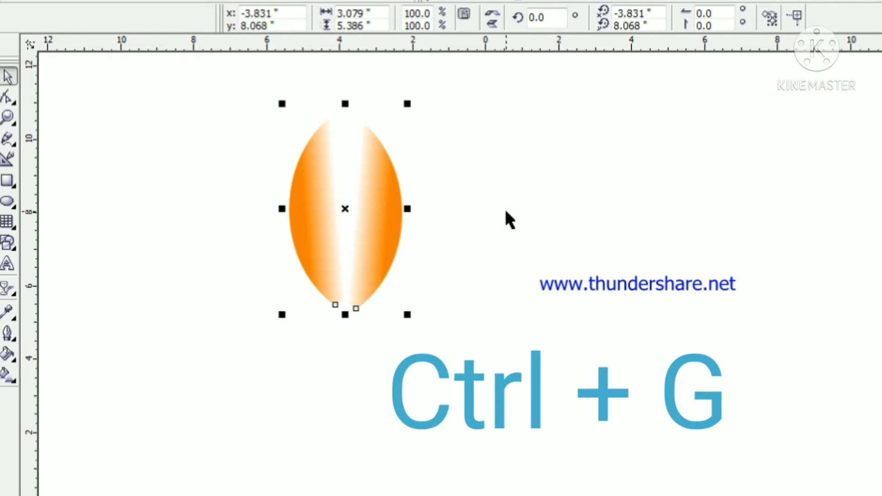
click(505, 208)
click(298, 175)
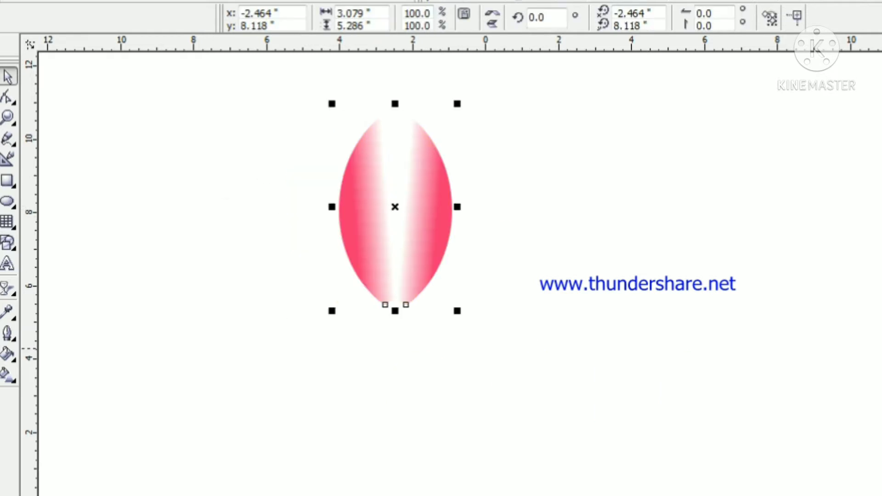
click(818, 308)
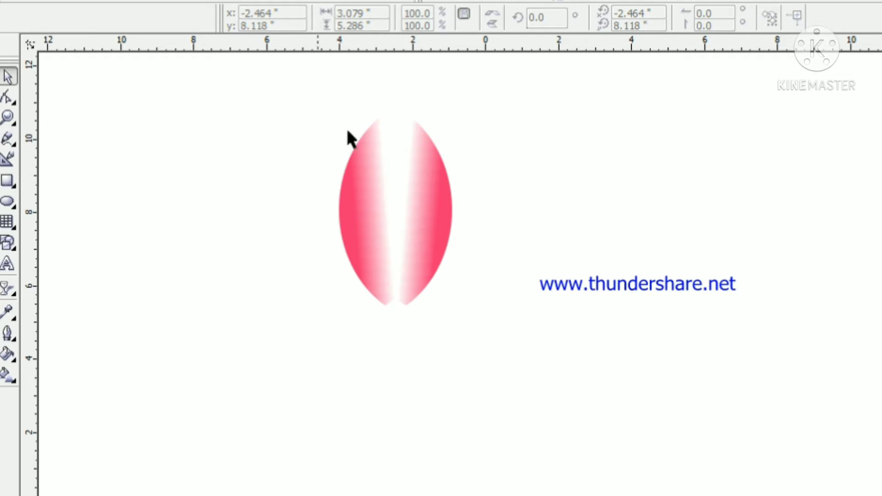
Move the grouped petal's rotation centre down to its bottom tip
click(362, 161)
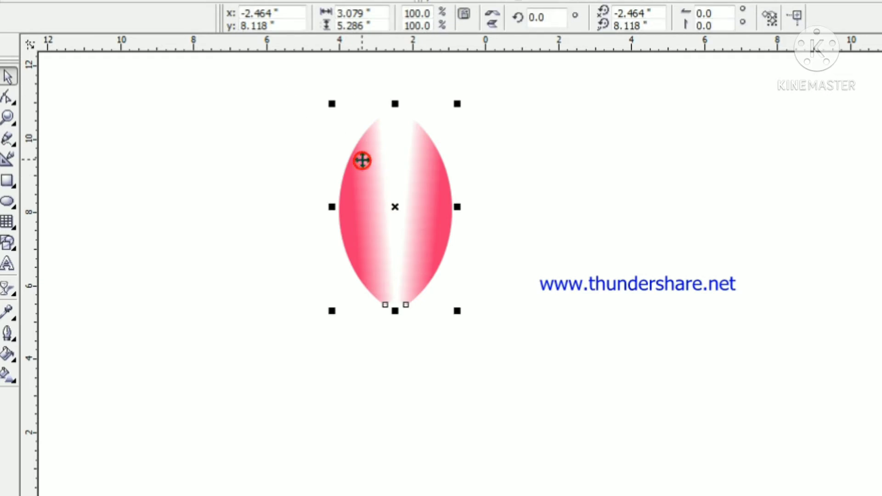
click(420, 204)
drag(396, 208, 396, 308)
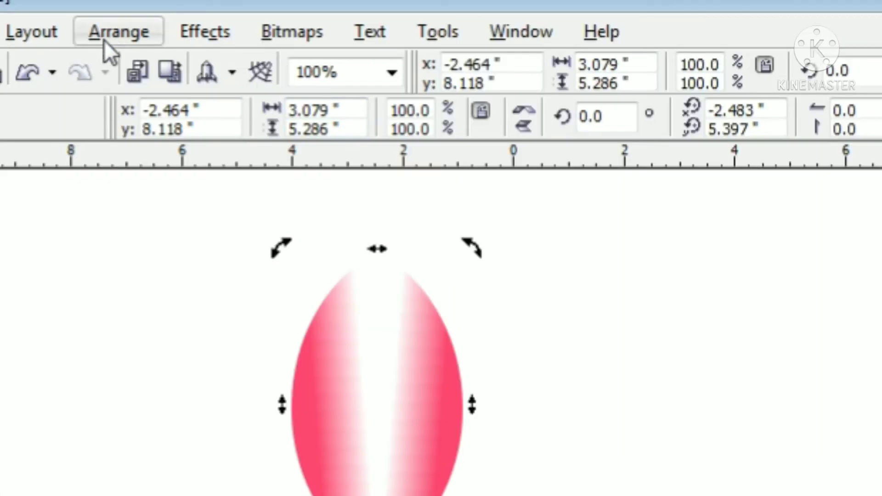
Create a duplicate of the petal rotated by -25 degrees about its bottom tip with the Rotate transformation
click(106, 38)
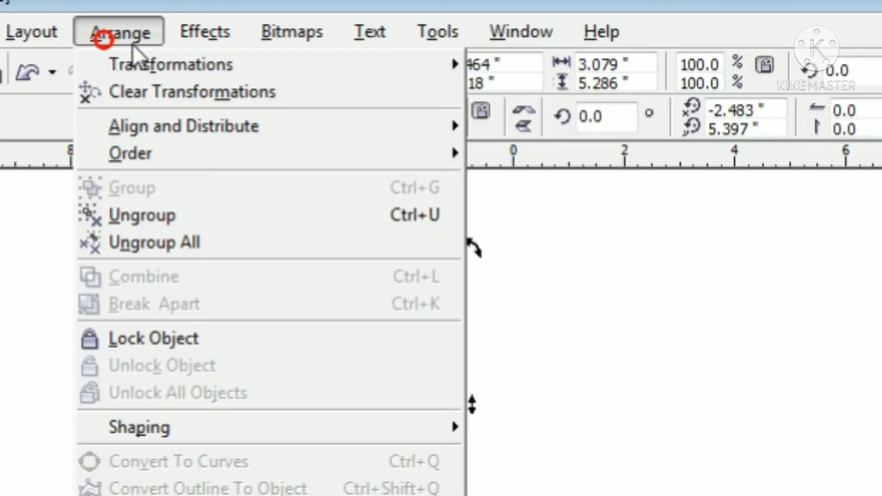
click(168, 64)
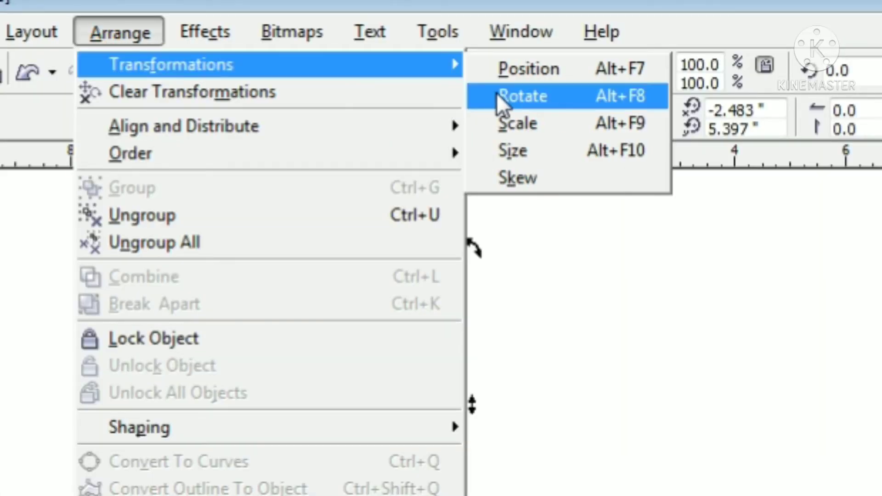
click(497, 94)
text(-)
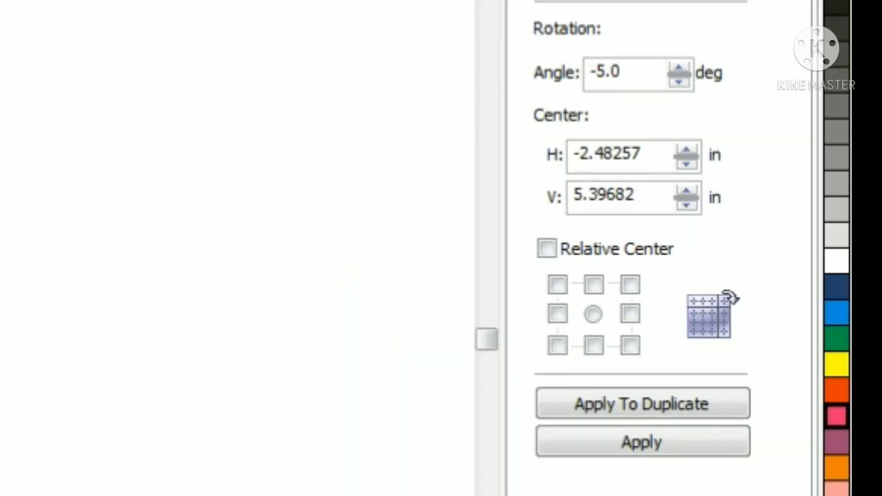
text(2)
click(656, 401)
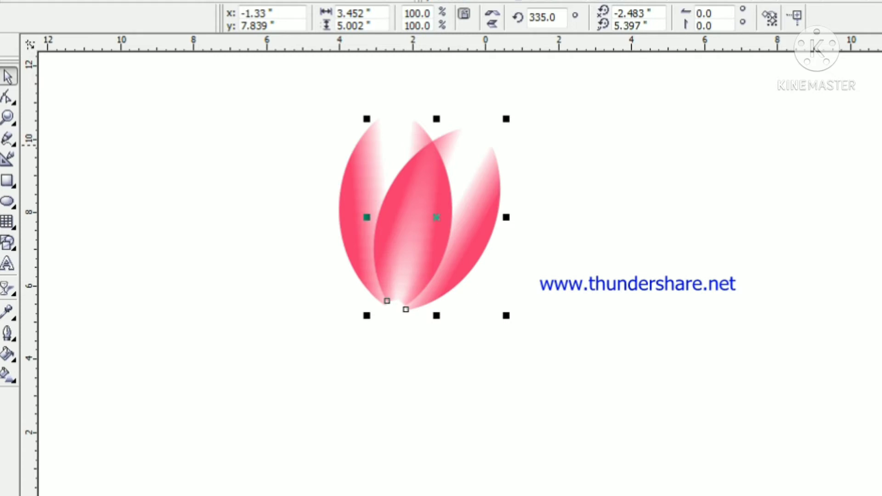
Change the rotated duplicate's uniform fill to a lighter, softer pink using the CMYK colour model
double_click(739, 450)
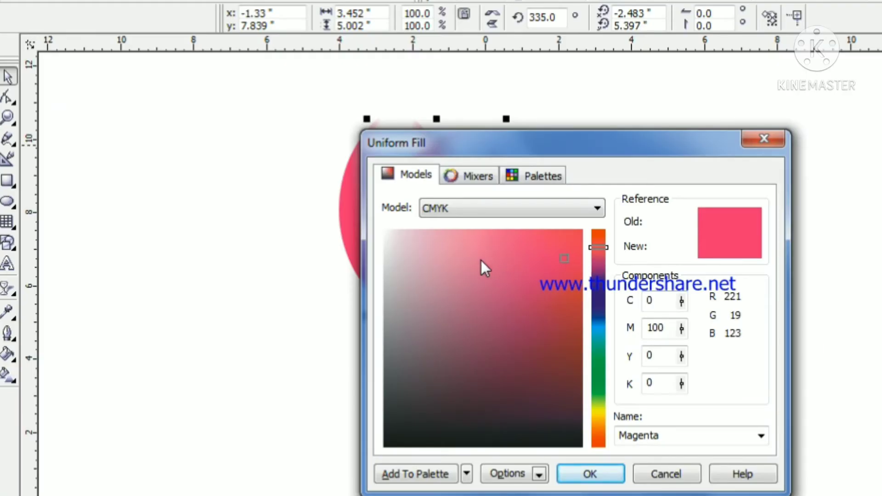
click(478, 252)
click(593, 475)
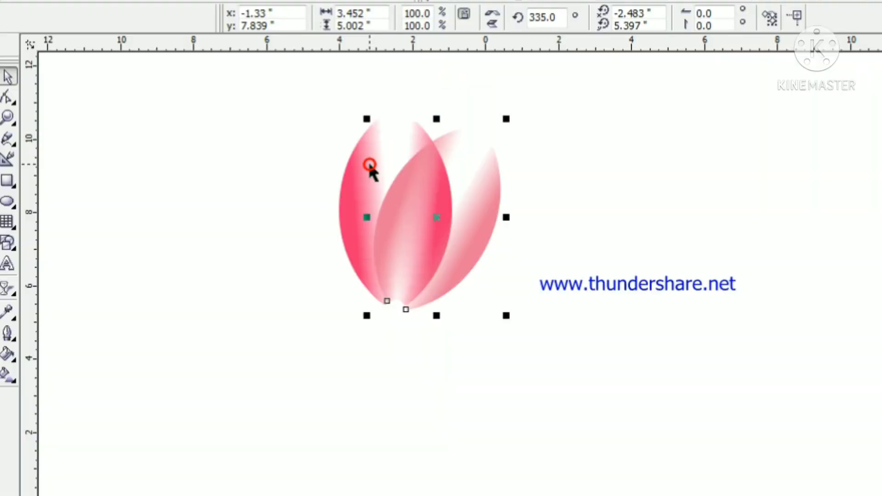
Create a duplicate of the magenta centre petal rotated 25 degrees and give it a soft pink uniform fill, C5 M69 Y5 K0
click(314, 218)
click(348, 182)
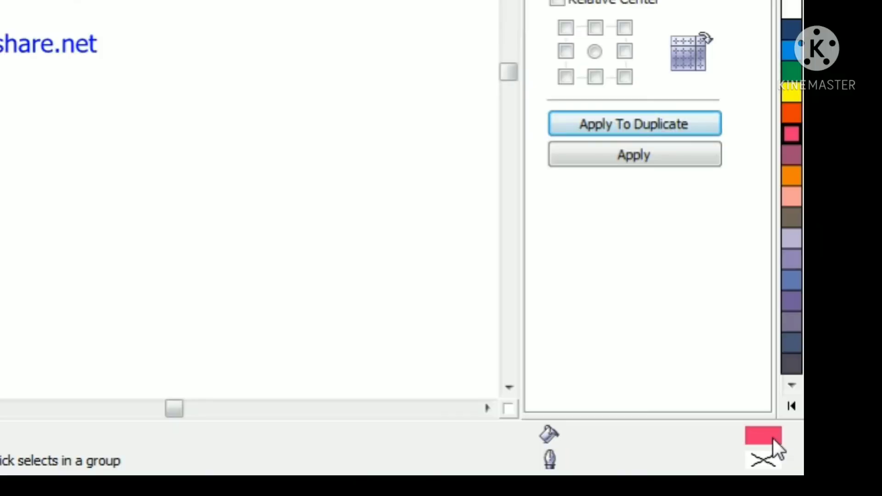
double_click(772, 437)
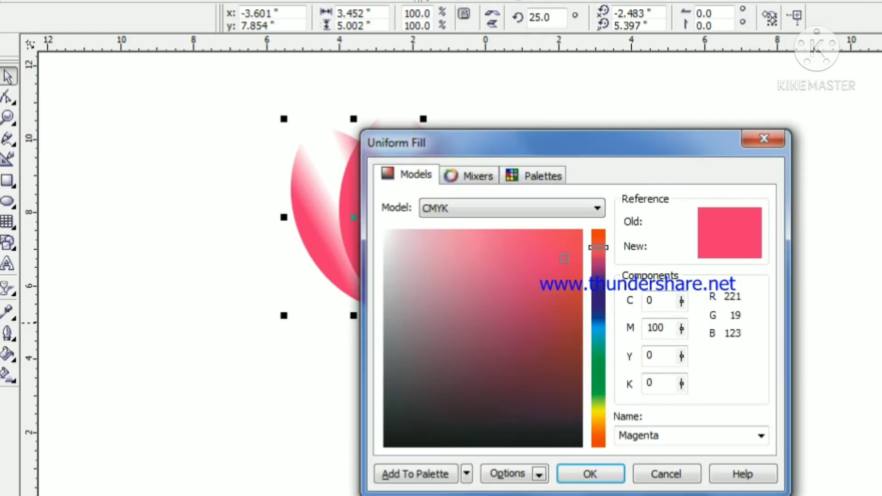
click(488, 251)
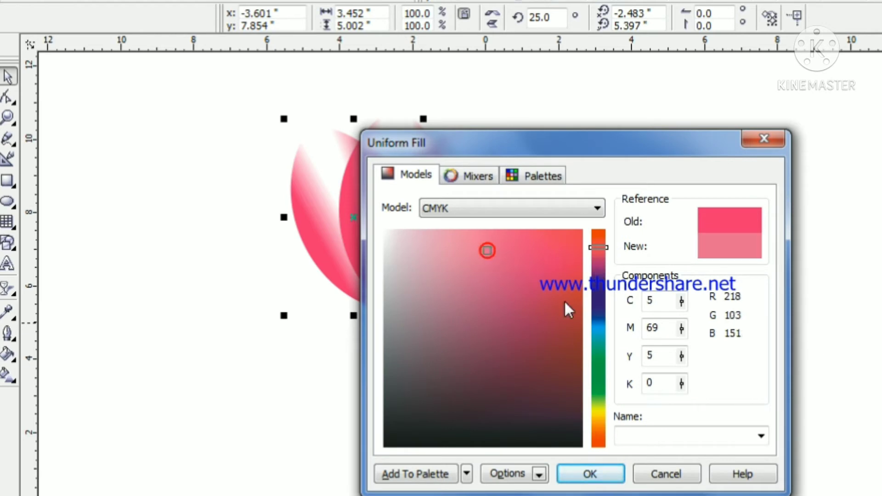
click(607, 469)
click(723, 299)
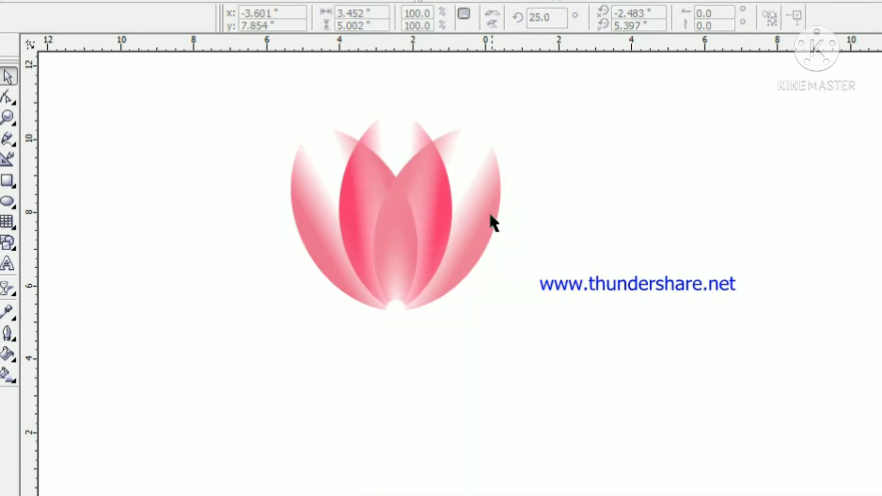
Create a duplicate of the flower's right pink petal rotated by -25 degrees and fill it with orange
click(479, 199)
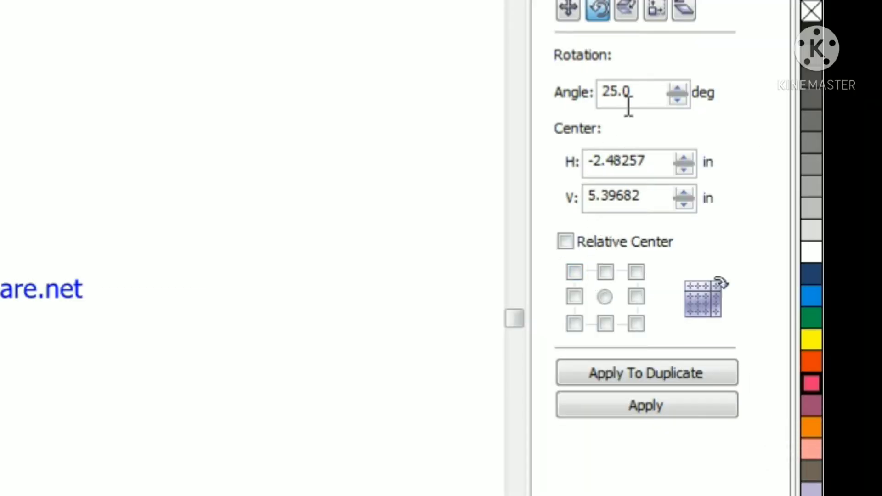
click(603, 92)
text(-)
click(689, 370)
key(ctrl+r)
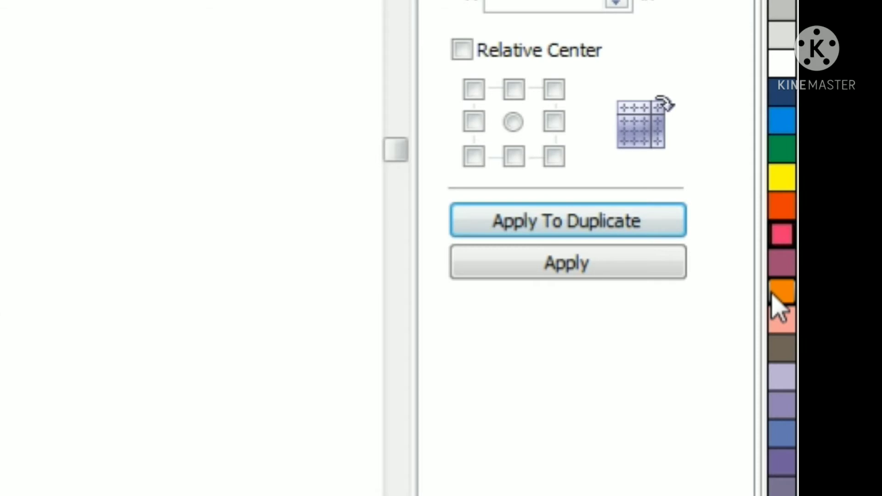
click(774, 294)
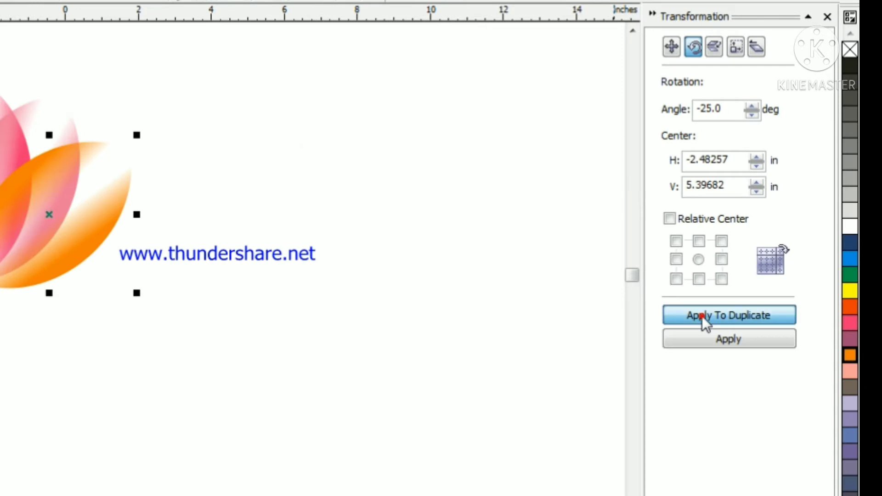
Duplicate the orange petal by another -25 degrees and give the copy a lighter orange uniform fill, C1 M36 Y72 K0
click(703, 316)
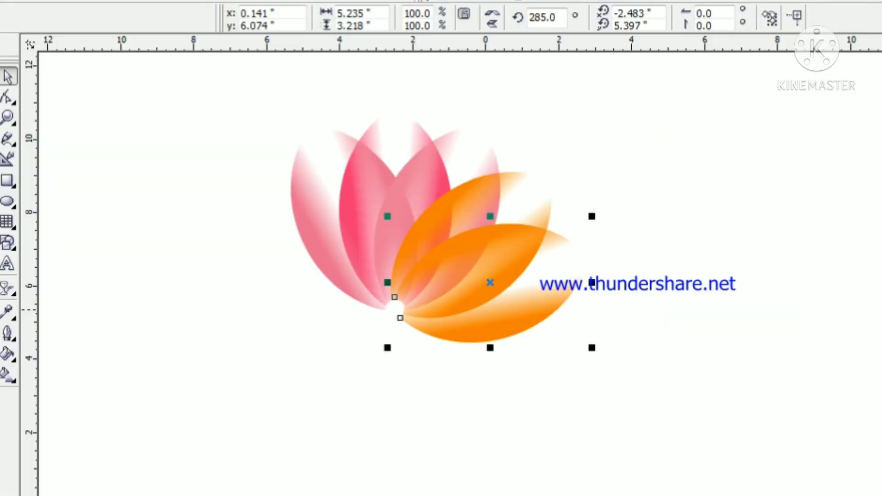
key(shift+F11)
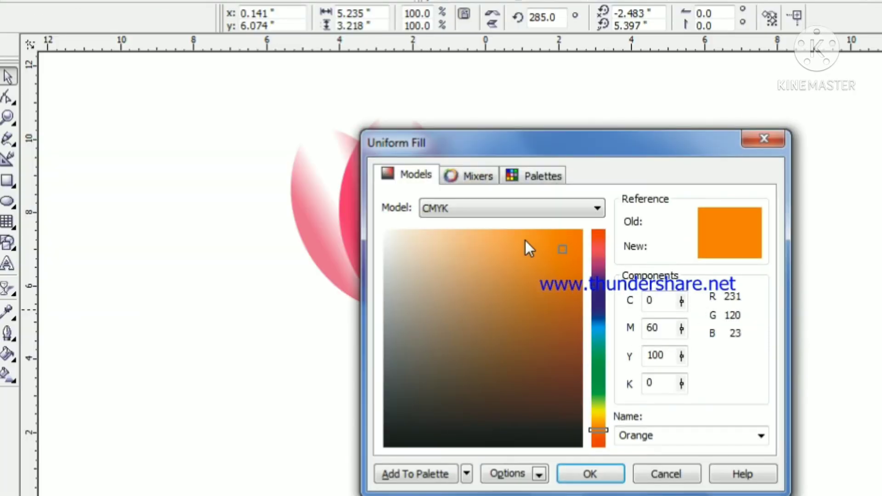
click(503, 238)
click(592, 468)
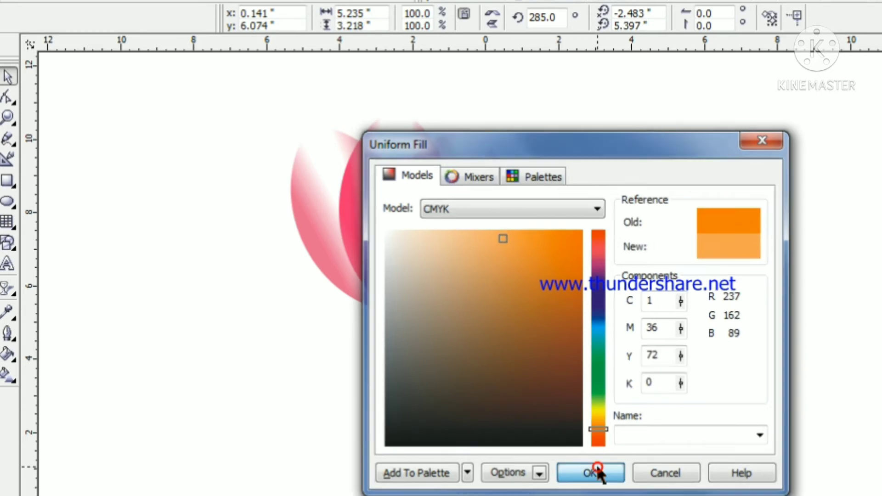
click(623, 332)
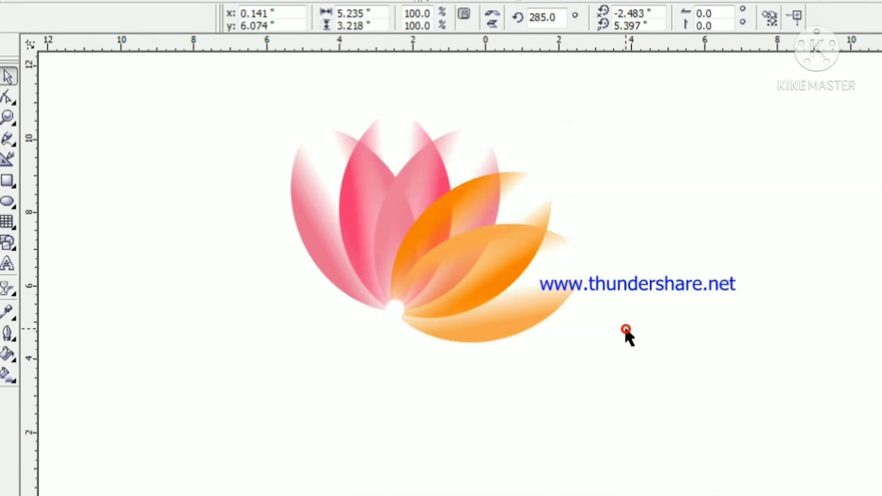
Duplicate the flower's left pink petal by 25 degrees, fill the copy orange, and repeat the rotated duplication once more
click(325, 198)
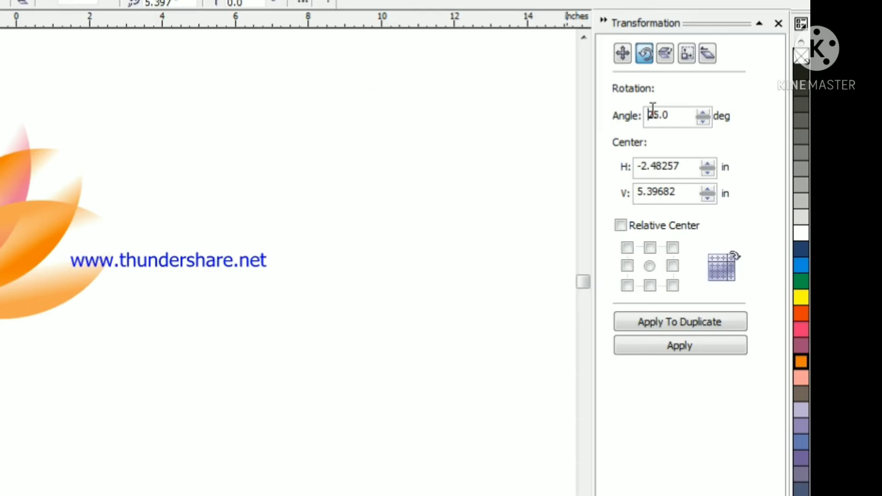
click(723, 318)
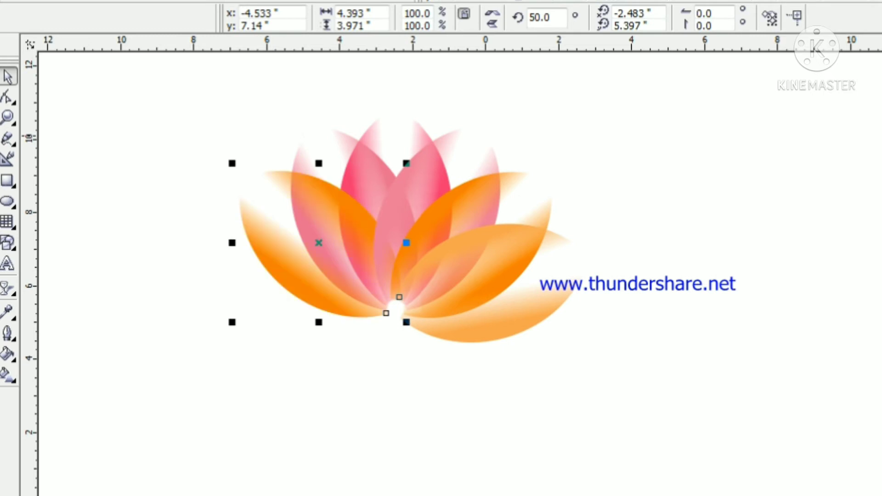
key(ctrl+r)
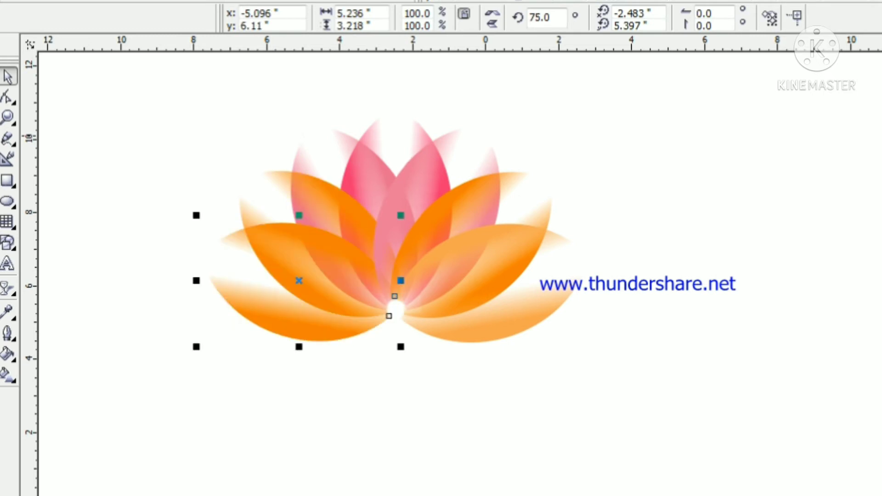
Change the lowest left petal's uniform fill to a lighter orange, C2 M38 Y73 K0
key(shift+F11)
click(505, 245)
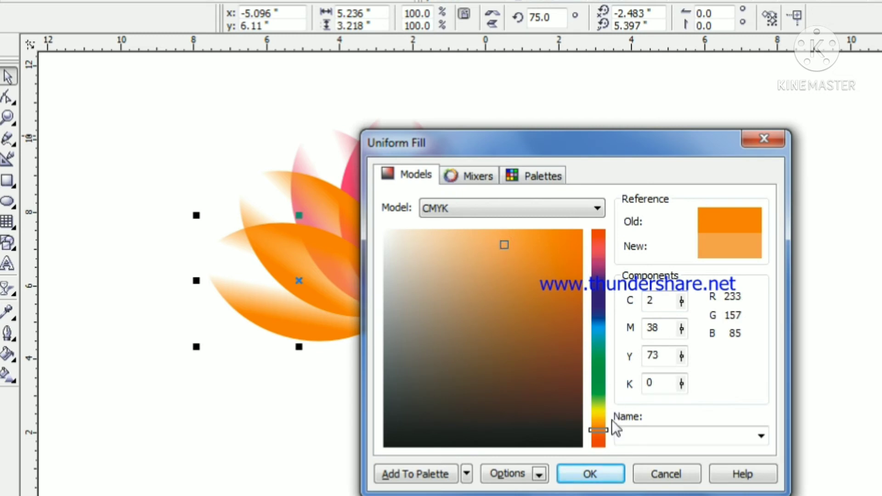
click(590, 474)
click(797, 356)
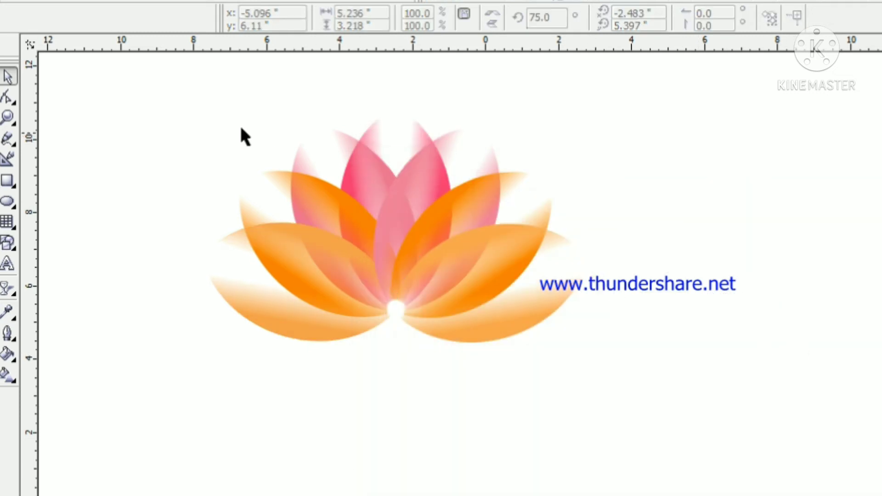
Select all the petals of the flower and group them into one object
drag(211, 100, 649, 402)
key(ctrl+g)
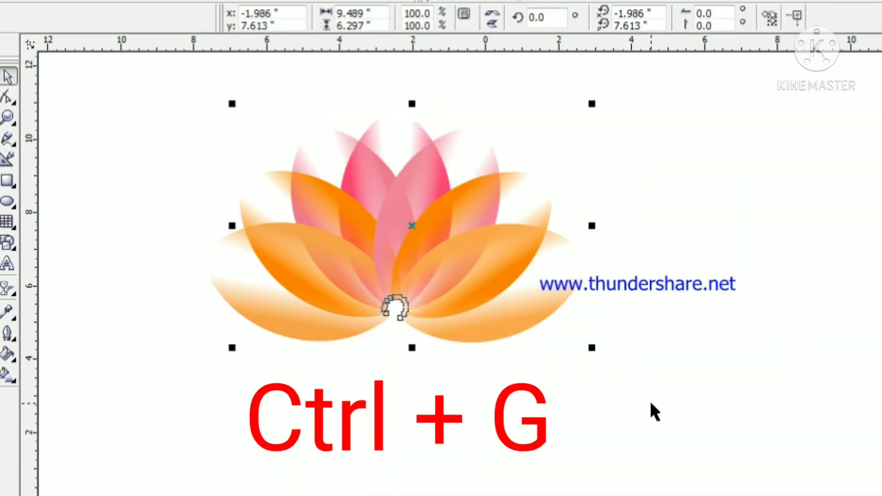
key(ctrl+a)
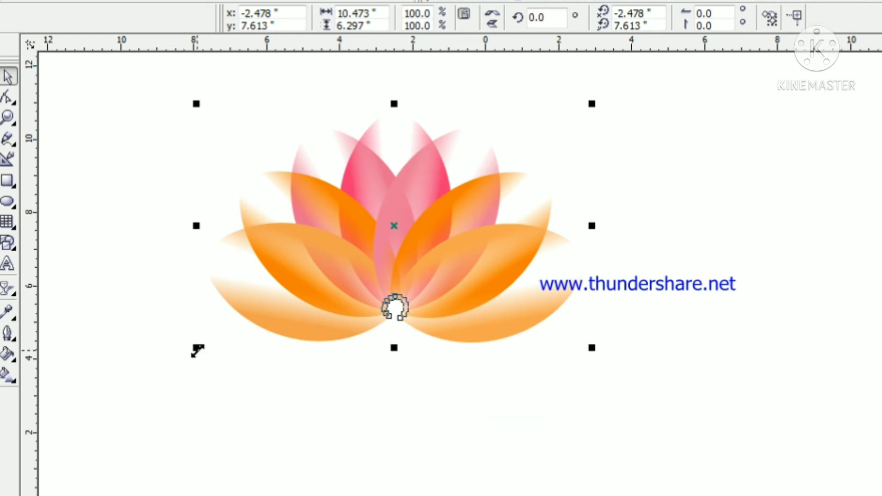
Scale the flower group down proportionally to about 71% and move it down to about y 6.224 in
mouse_move(197, 350)
mouse_down()
mouse_move(316, 306)
mouse_move(386, 285)
mouse_move(396, 291)
mouse_up()
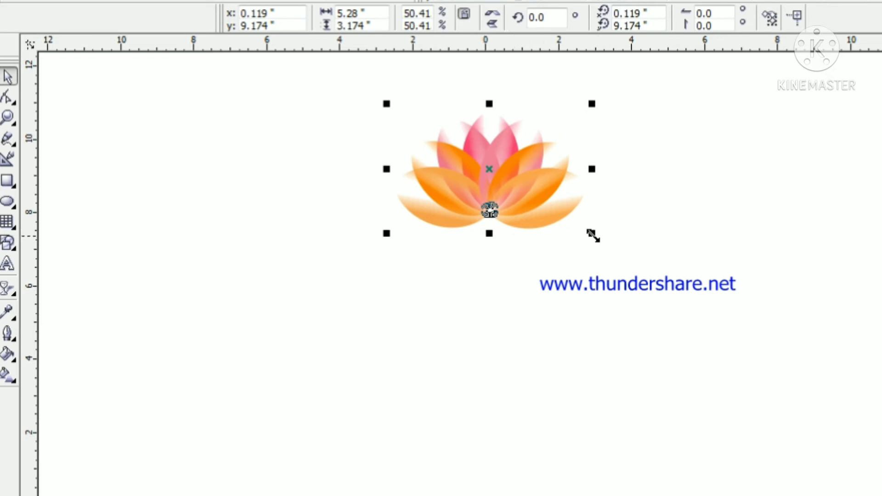
drag(593, 234, 748, 260)
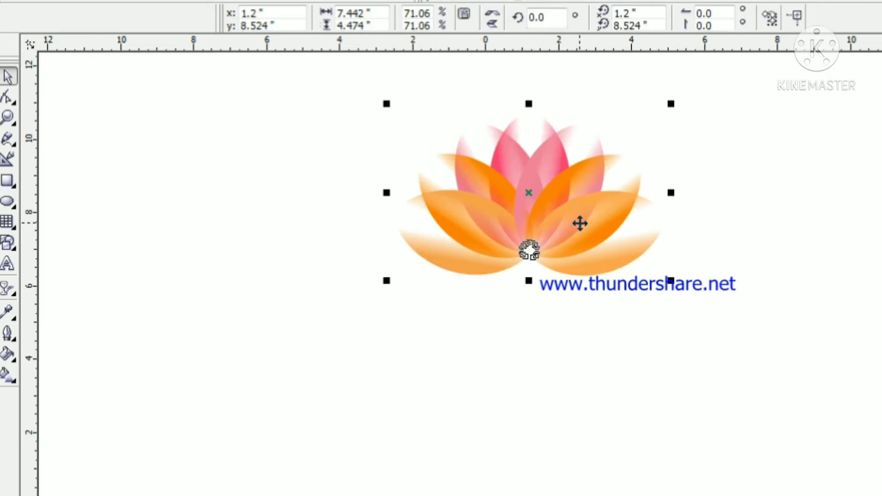
key(Down)
key(Down)
key(Down)
key(Down)
key(Down)
key(Down)
key(Down)
key(Down)
key(Down)
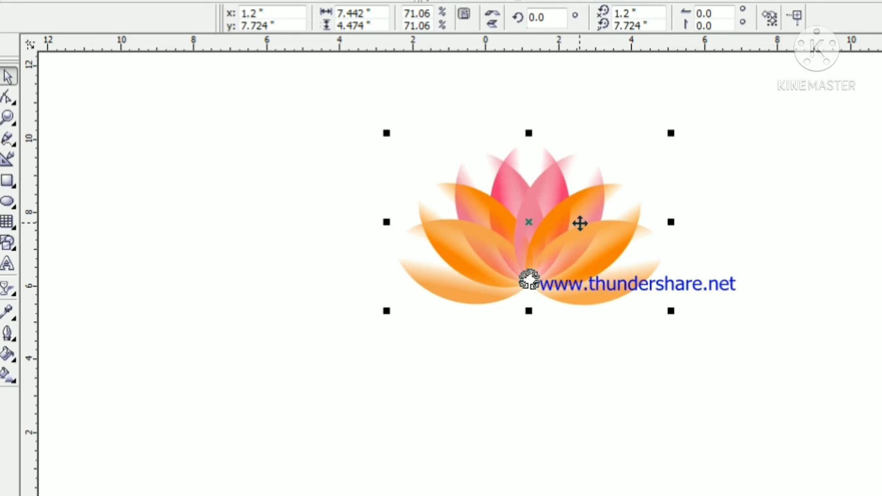
key(Down)
key(Down)
key(Down)
key(Down)
key(Down)
key(Down)
key(Down)
key(Down)
key(Down)
key(Down)
key(Down)
key(Down)
key(Down)
key(Down)
click(790, 220)
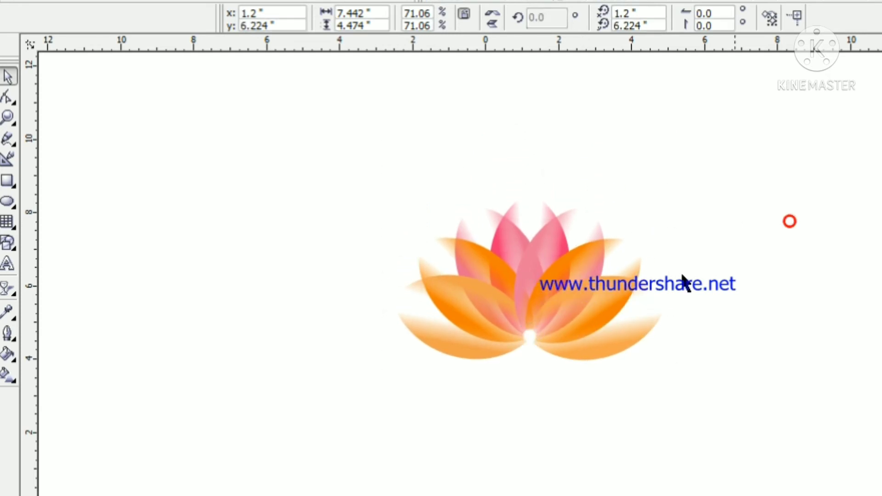
Create an enlarged duplicate of the flower about 9.67 in wide and centre it over the original at about x 1.184, y 6.695 in
click(537, 292)
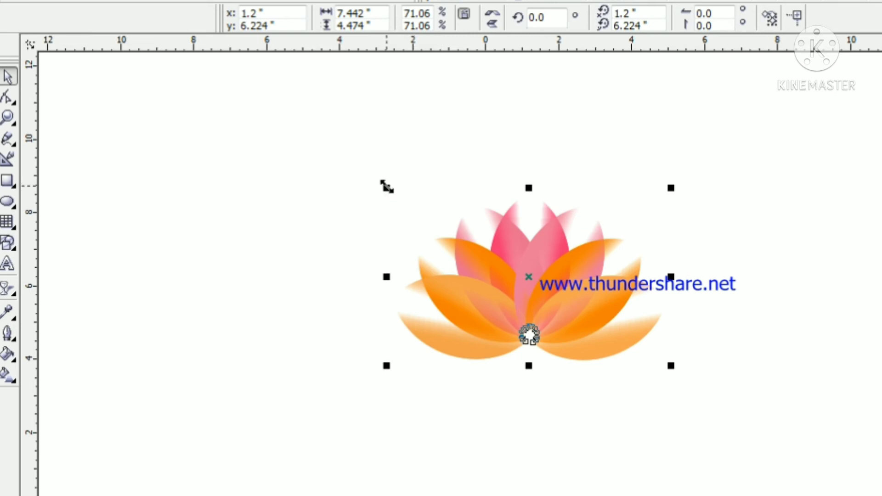
drag(386, 188, 305, 74)
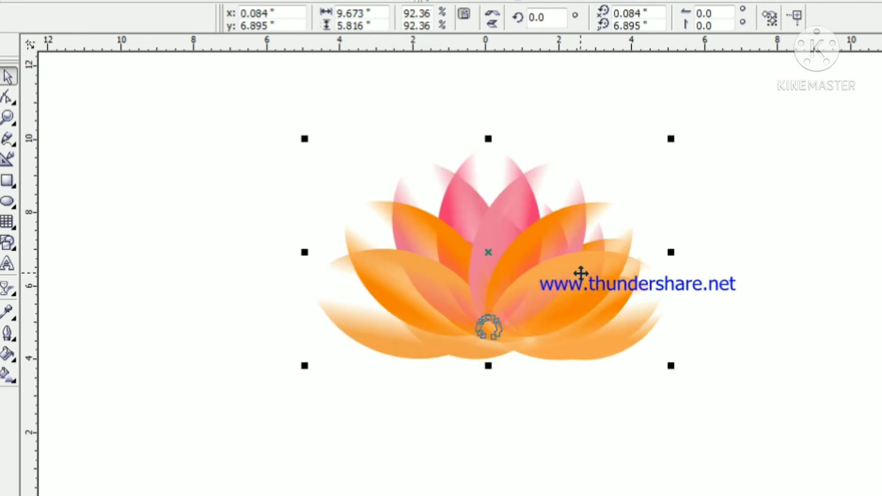
key(Right)
key(Right)
key(Right)
key(Right)
key(Right)
key(Right)
key(Right)
key(Right)
key(Right)
key(Right)
key(Right)
key(Right)
key(Right)
key(Right)
key(Right)
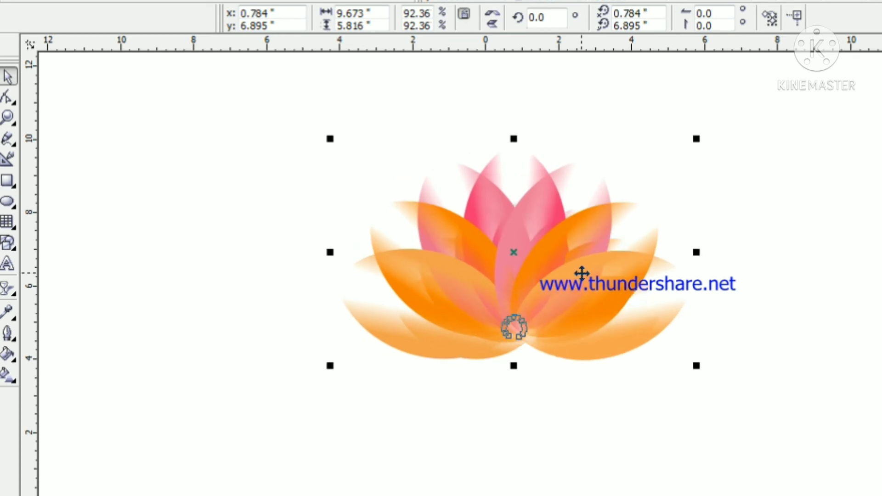
key(Left)
key(Left)
key(Left)
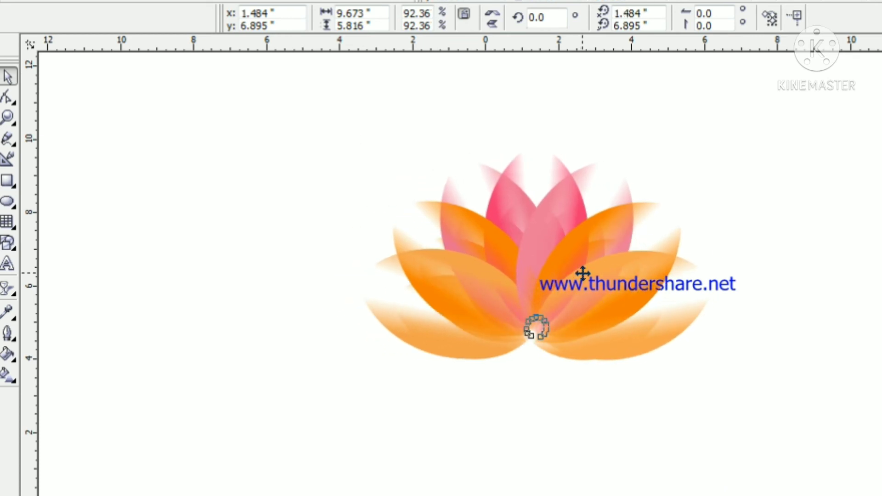
key(Down)
key(Down)
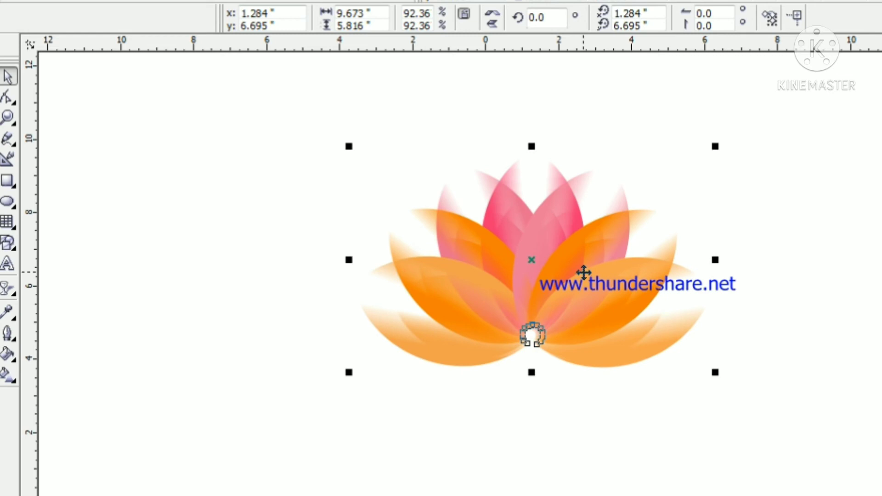
key(Left)
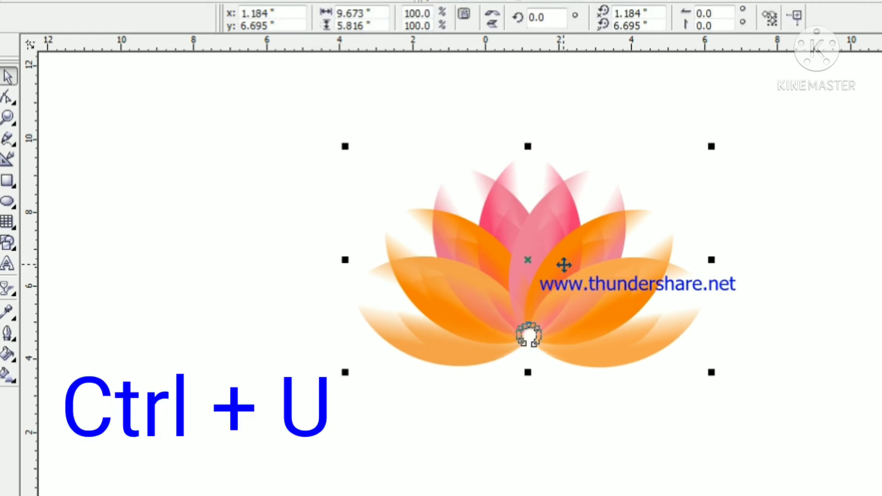
Ungroup the enlarged flower and fill its upright magenta petal with blue
click(837, 211)
click(546, 191)
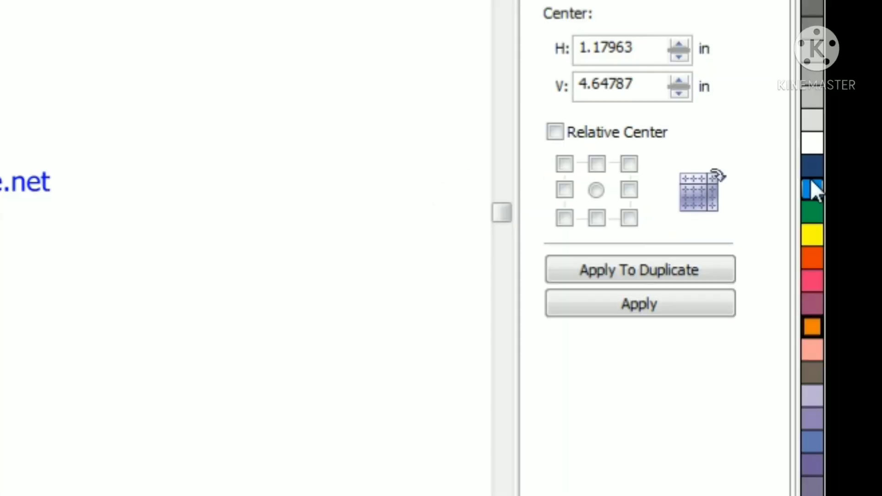
click(819, 185)
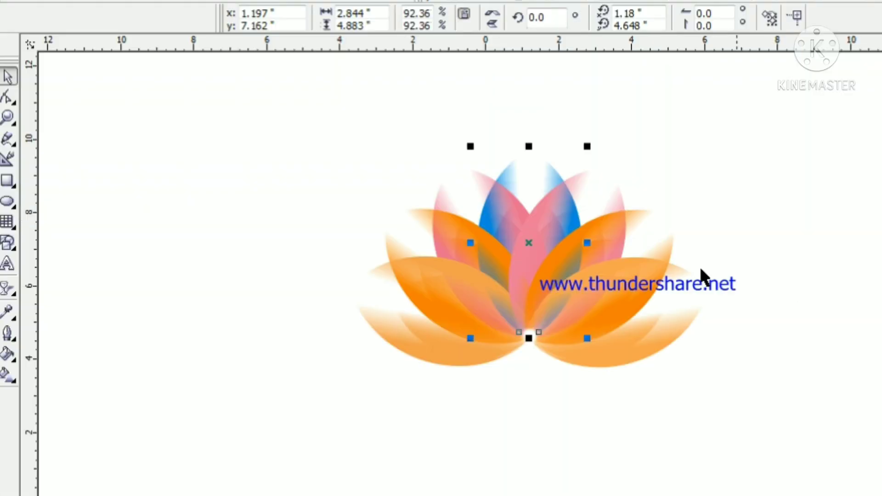
click(750, 232)
Fill the right pink petal with blue and the upright centre petal with navy blue
click(615, 203)
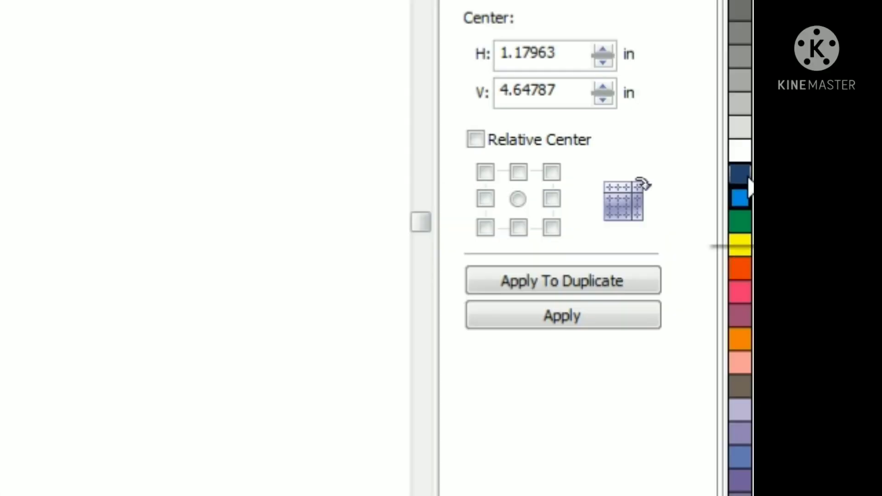
click(747, 168)
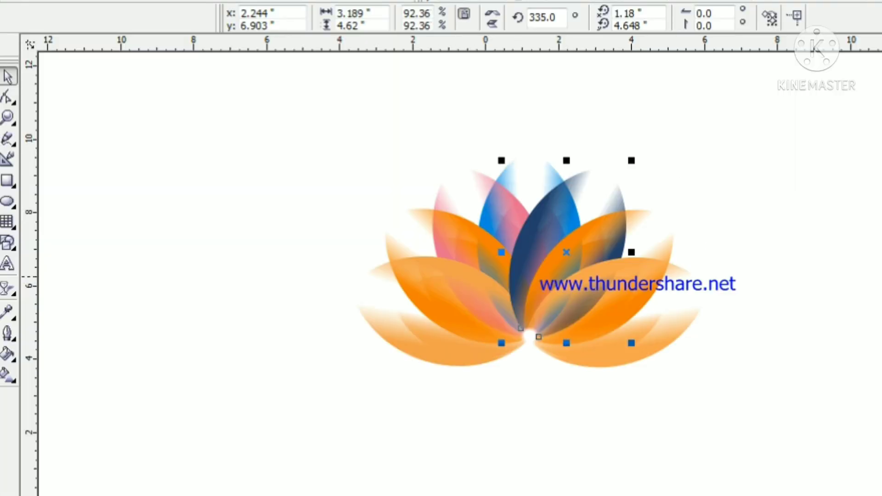
click(830, 341)
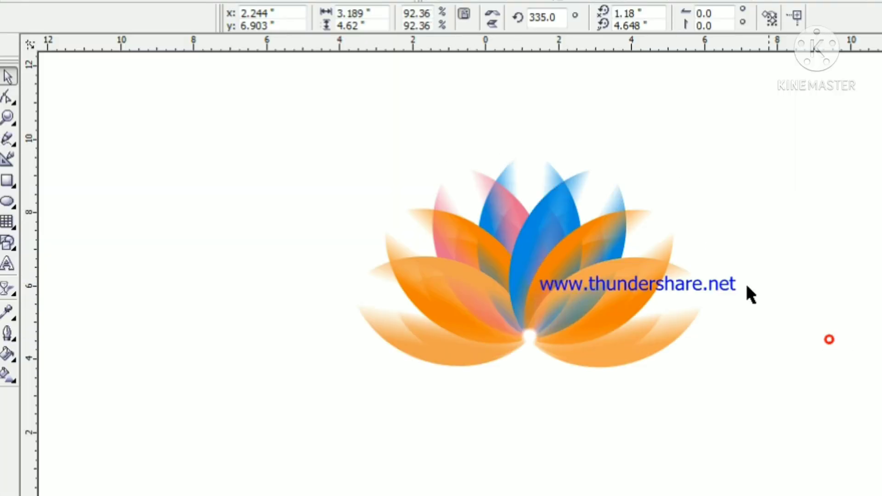
click(550, 173)
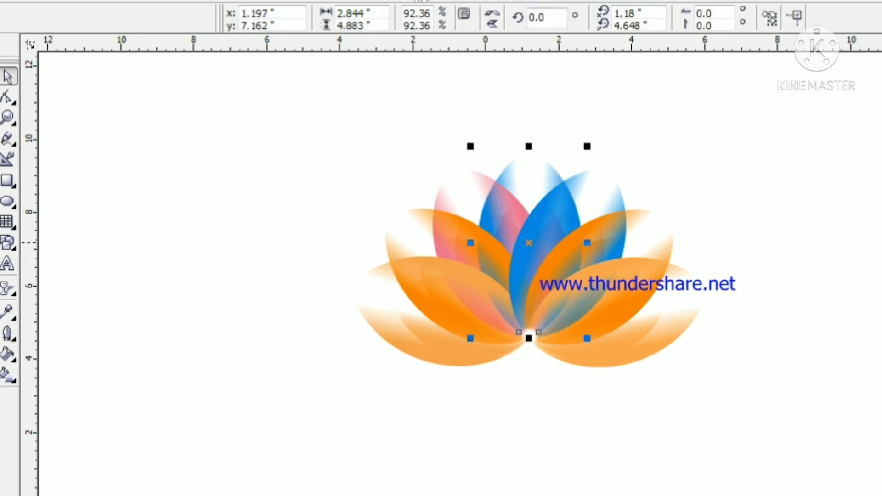
click(723, 379)
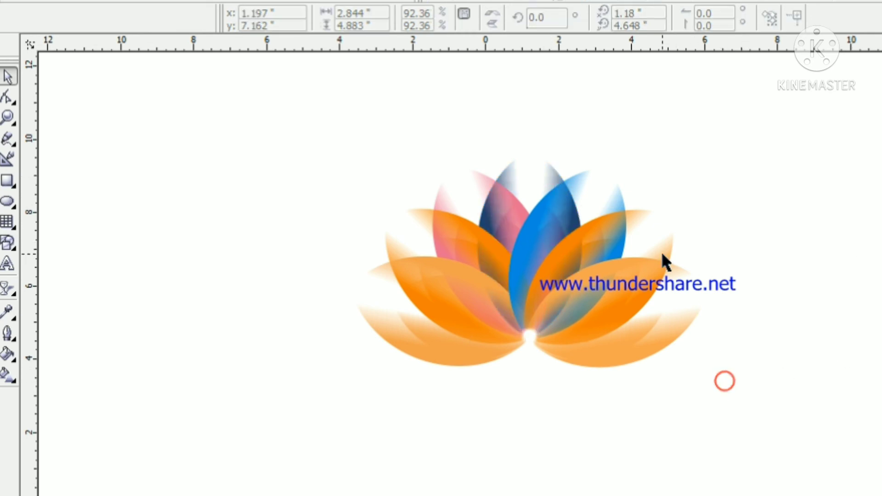
Fill the enlarged flower's left pink petal with blue and its left and right orange petals with red-orange
click(457, 203)
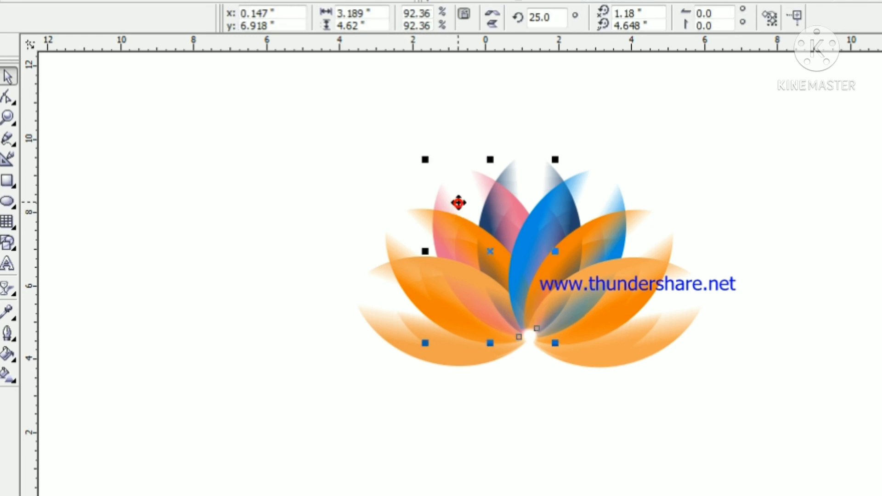
click(88, 370)
click(665, 256)
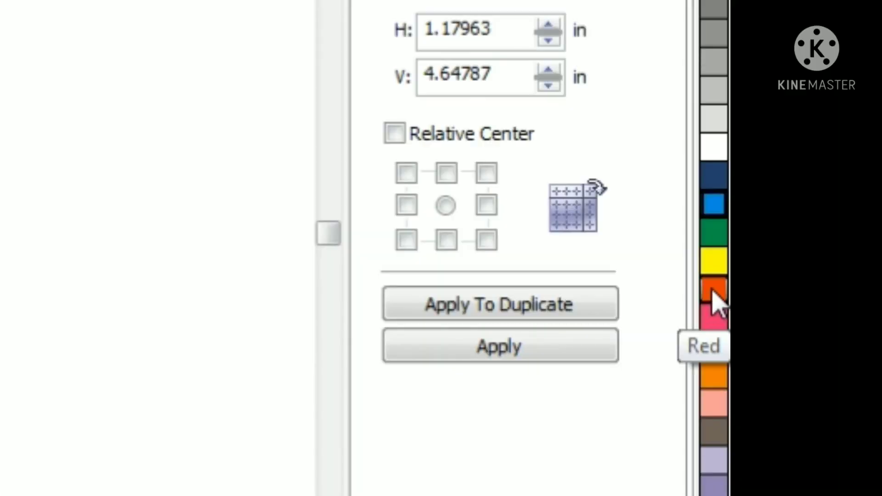
click(713, 289)
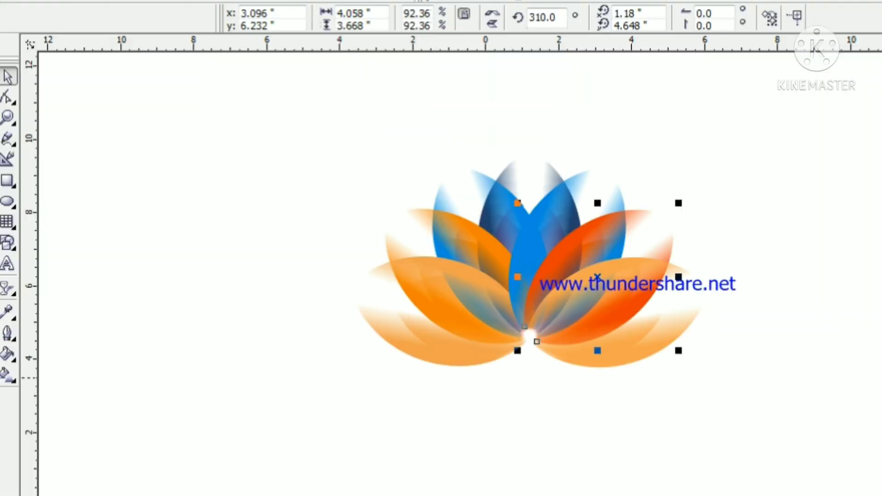
click(465, 254)
click(467, 234)
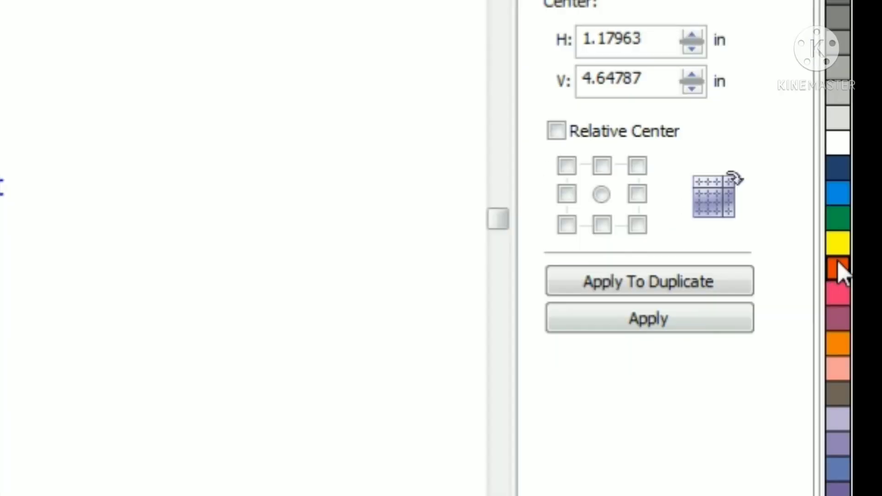
click(720, 346)
click(721, 347)
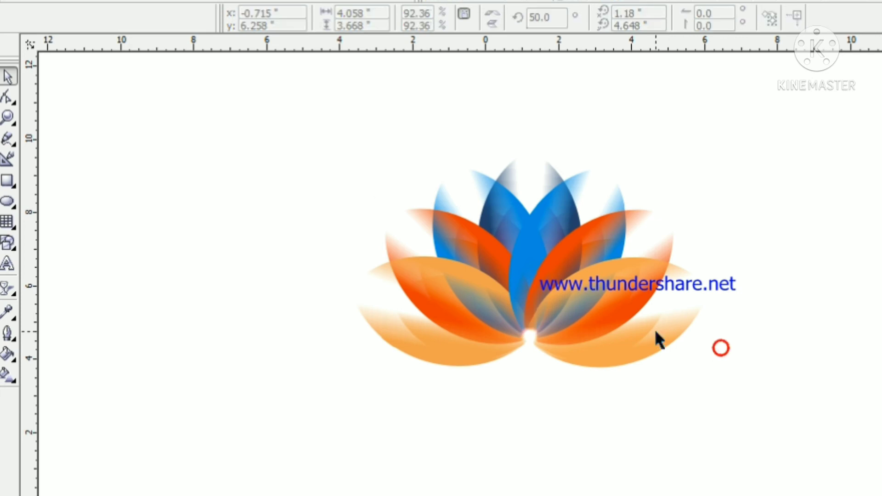
Fill the enlarged flower's lowest light-orange petals on both sides with yellow
click(643, 273)
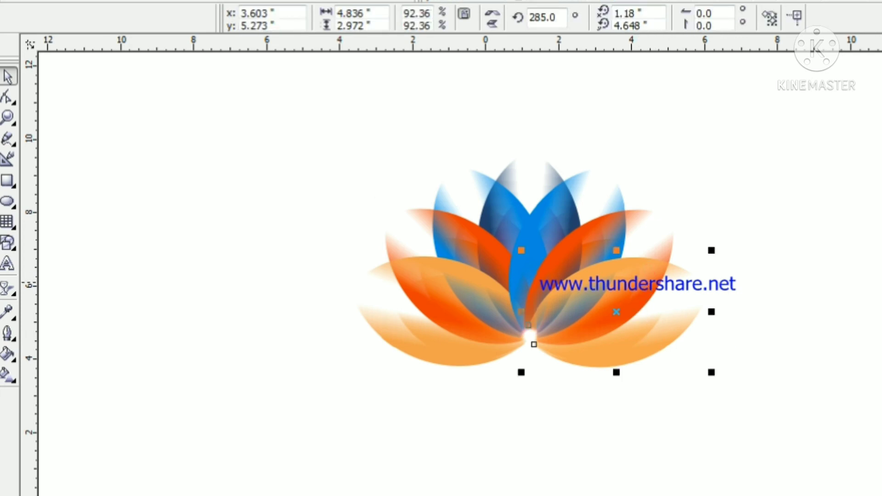
click(880, 475)
click(768, 473)
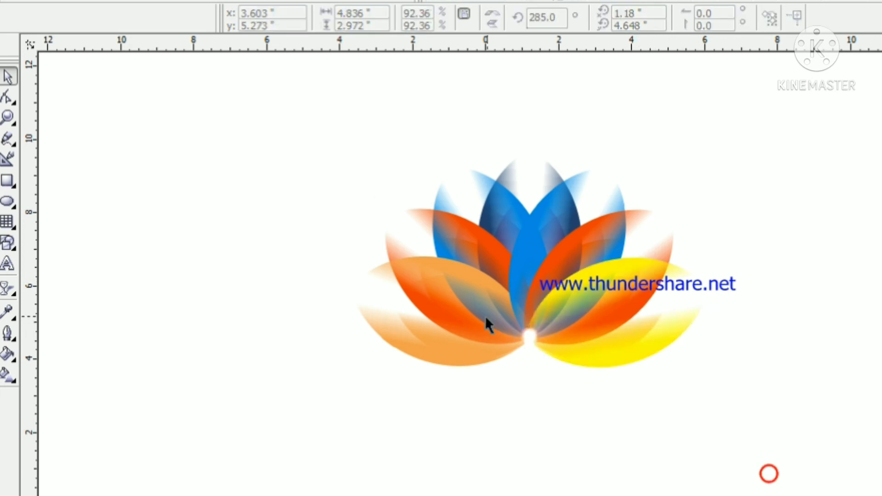
click(482, 284)
click(880, 476)
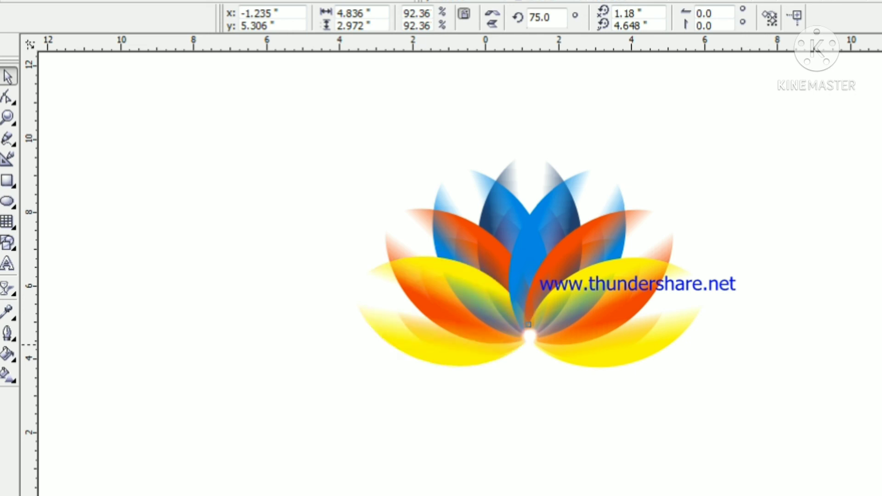
click(825, 406)
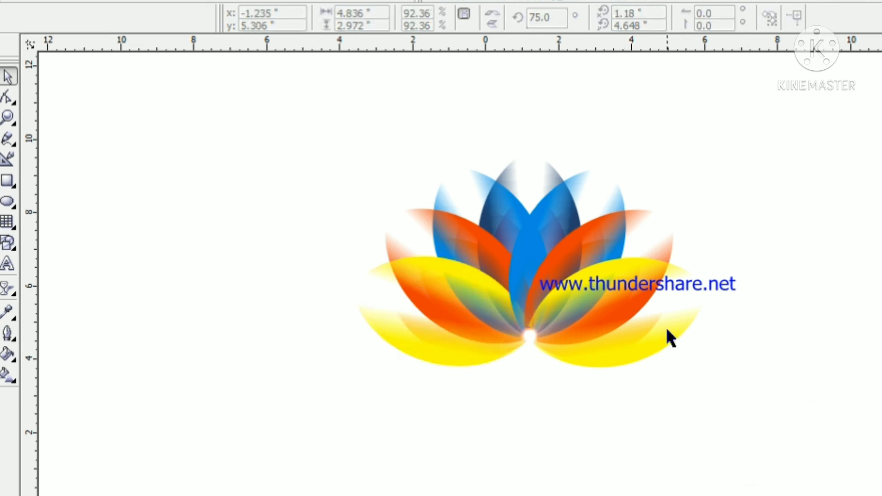
Group the whole flower and resize it proportionally to about 10.21 in wide, centred at about x 0.994, y 6.624 in
click(549, 226)
click(853, 201)
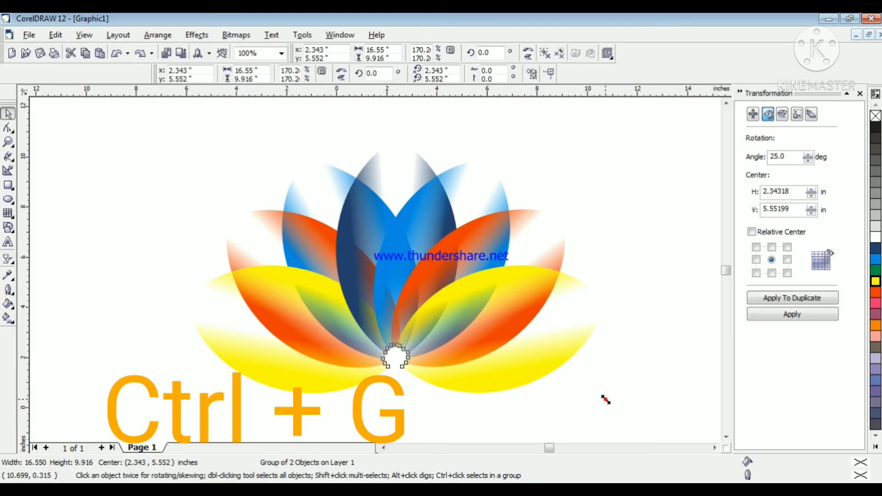
drag(606, 398, 461, 303)
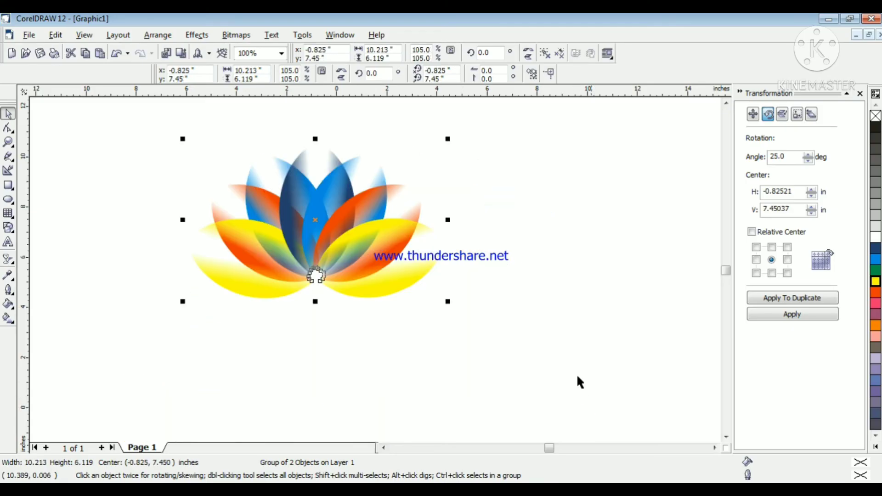
drag(339, 220, 384, 242)
click(575, 222)
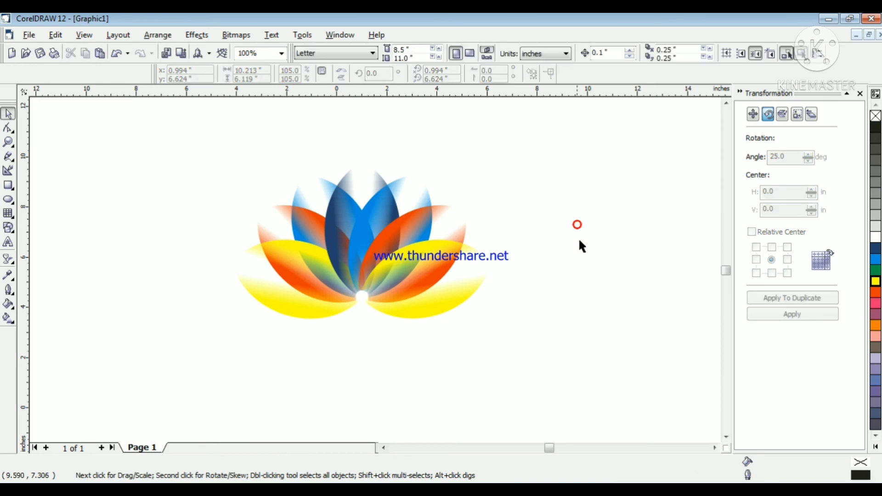